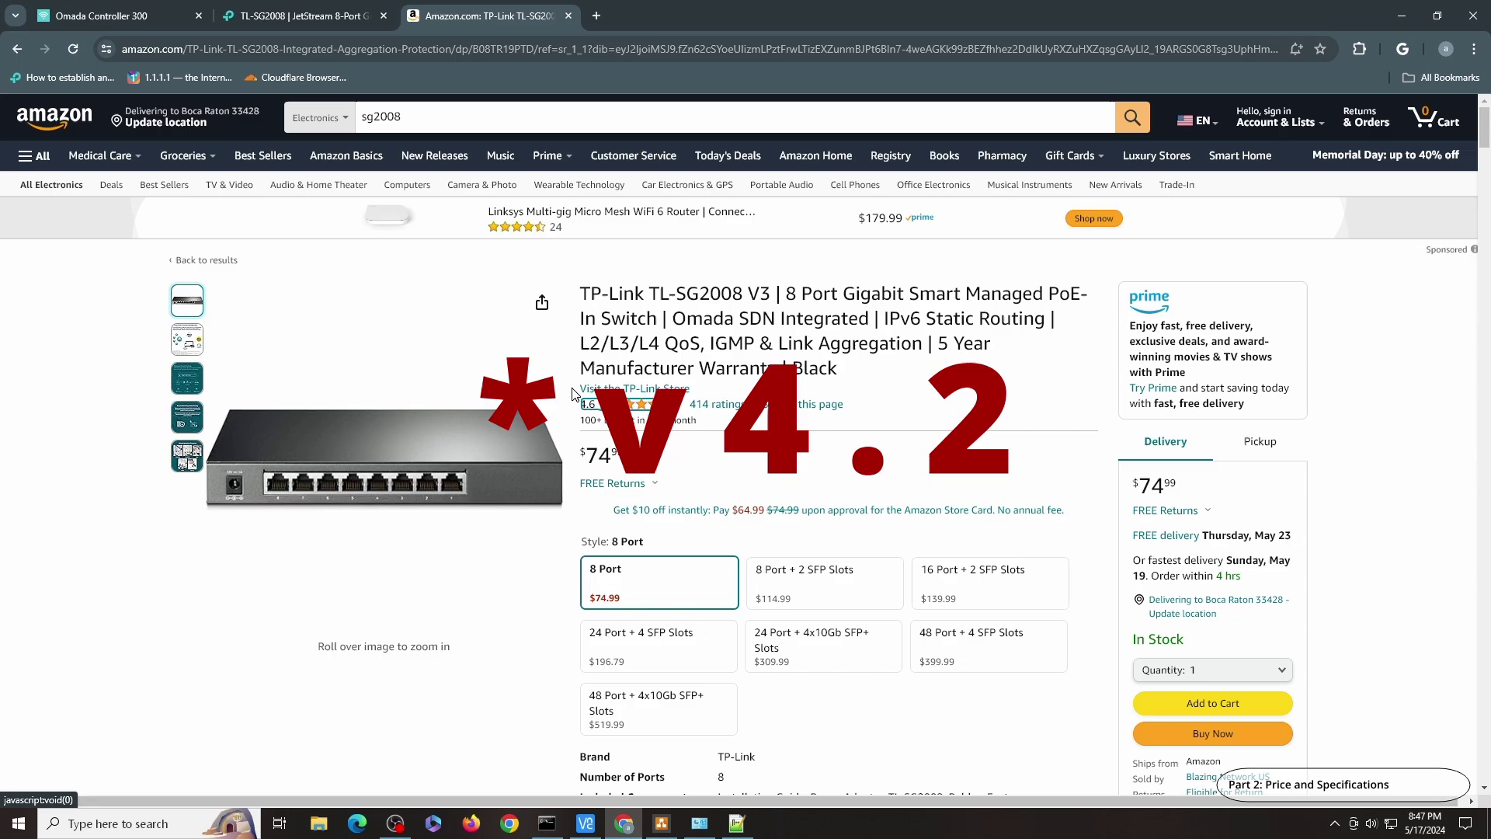
- Scroll through the TL-SG2008 Amazon listing to review its $74.99 price and specs, then return to the top
scroll(751, 513, down, 3)
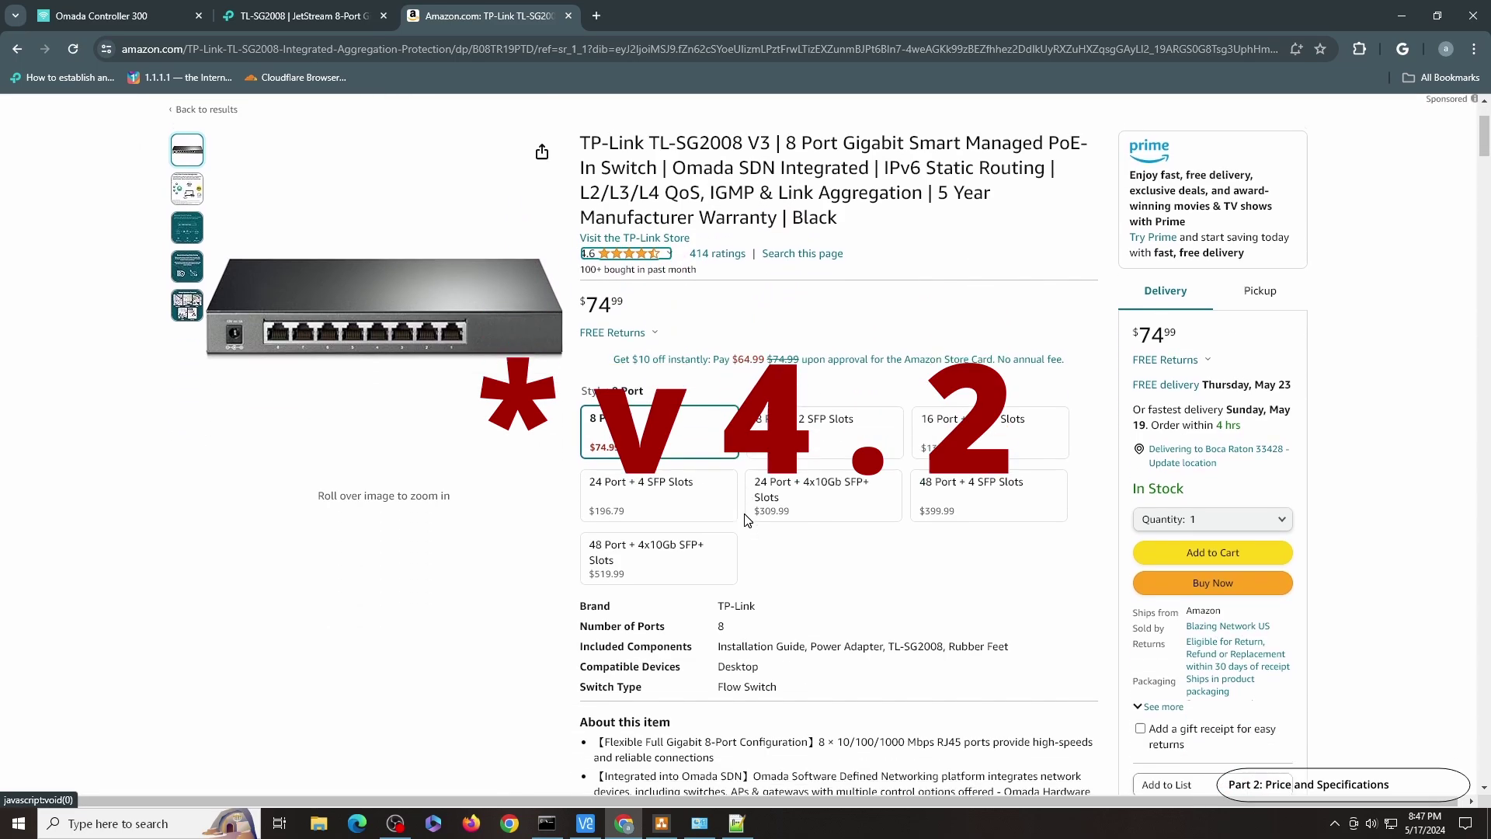
scroll(748, 506, down, 10)
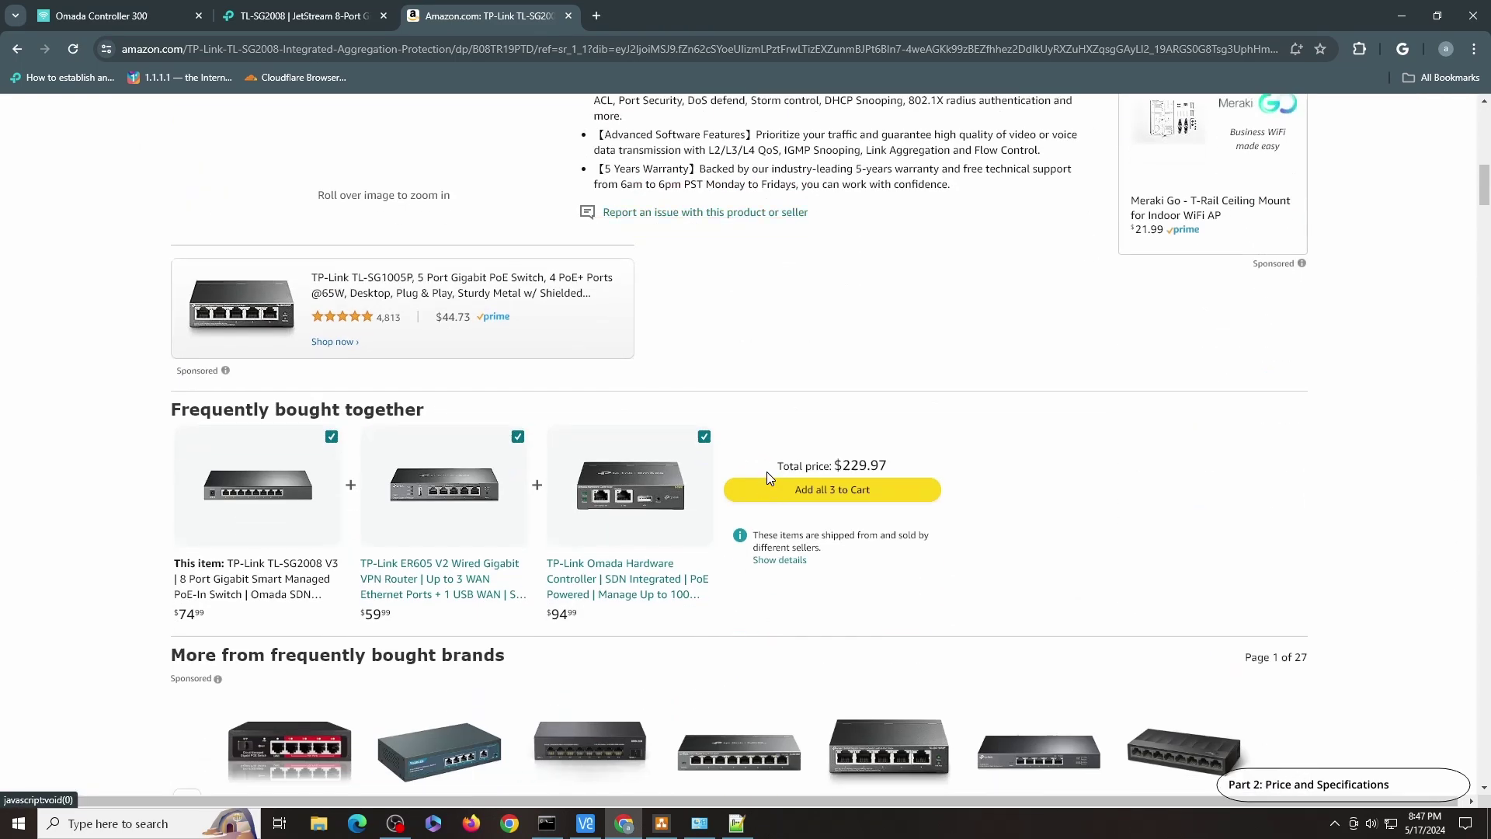
scroll(766, 472, up, 3)
scroll(773, 455, up, 10)
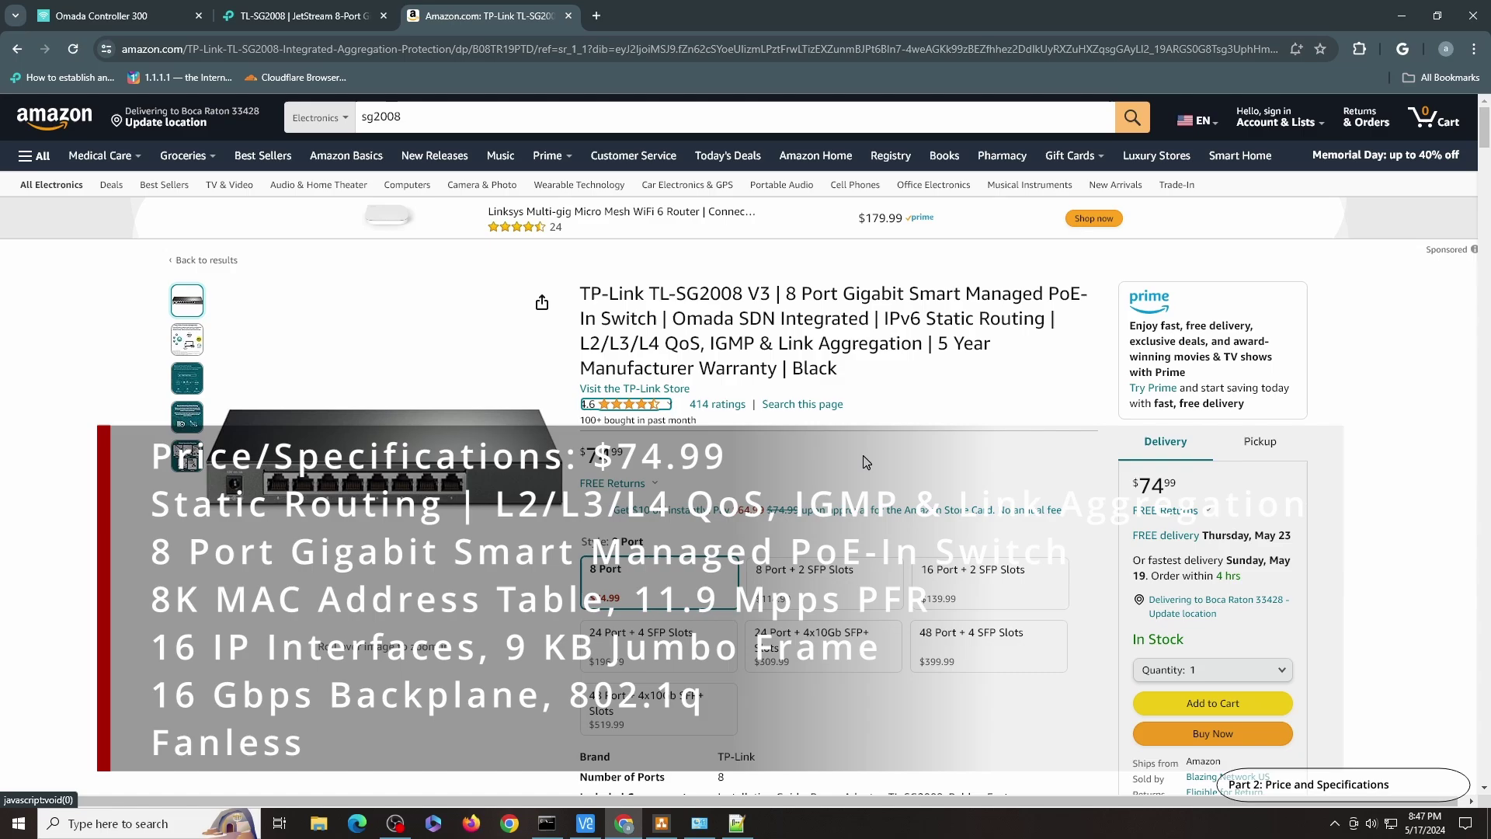
- Bring up the TL-SG2008 V4 specifications page and scroll through its feature tables
key(ctrl+shift+Tab)
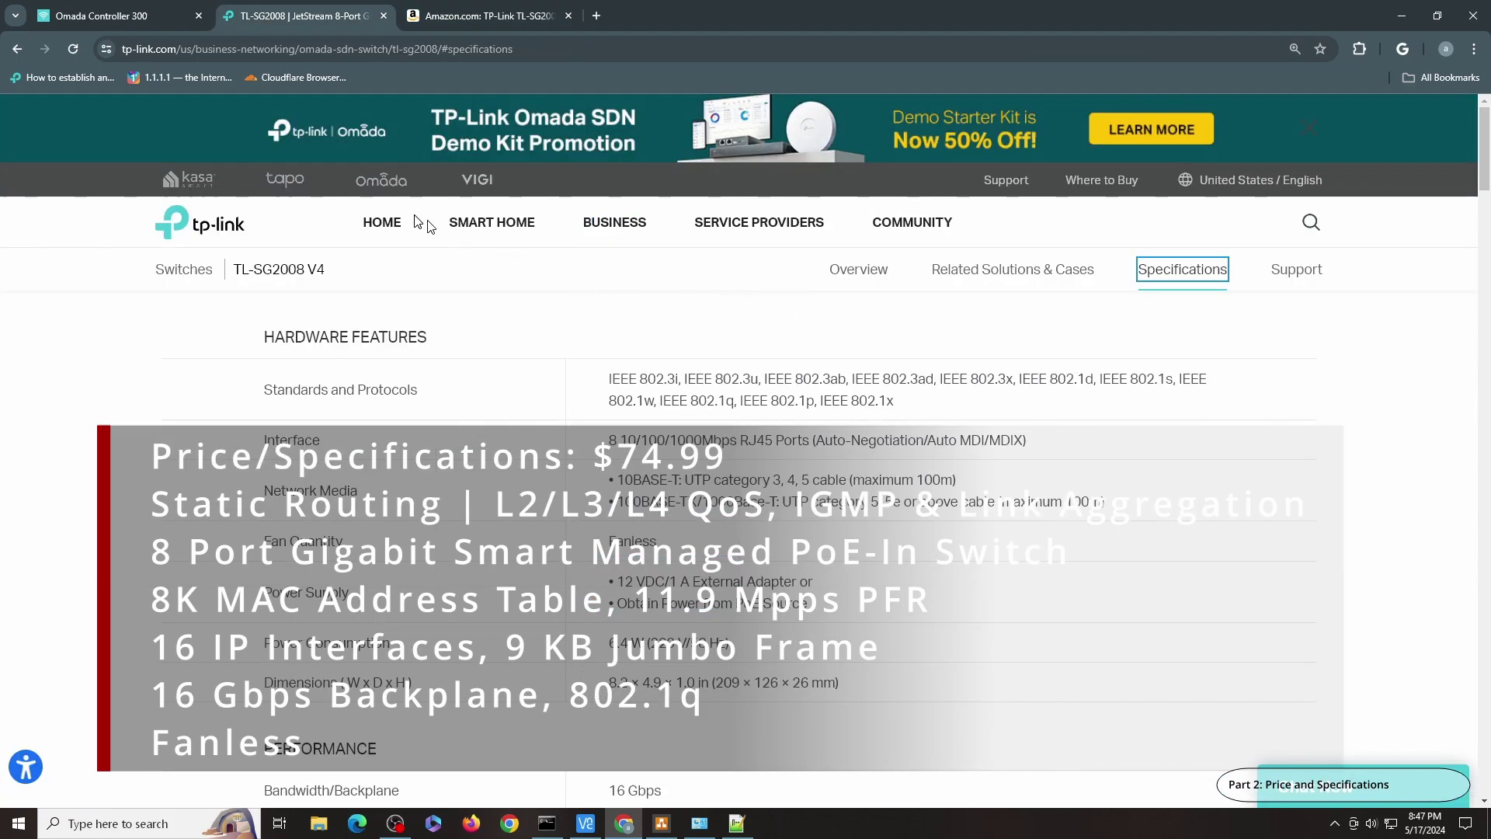
mouse_move(419, 223)
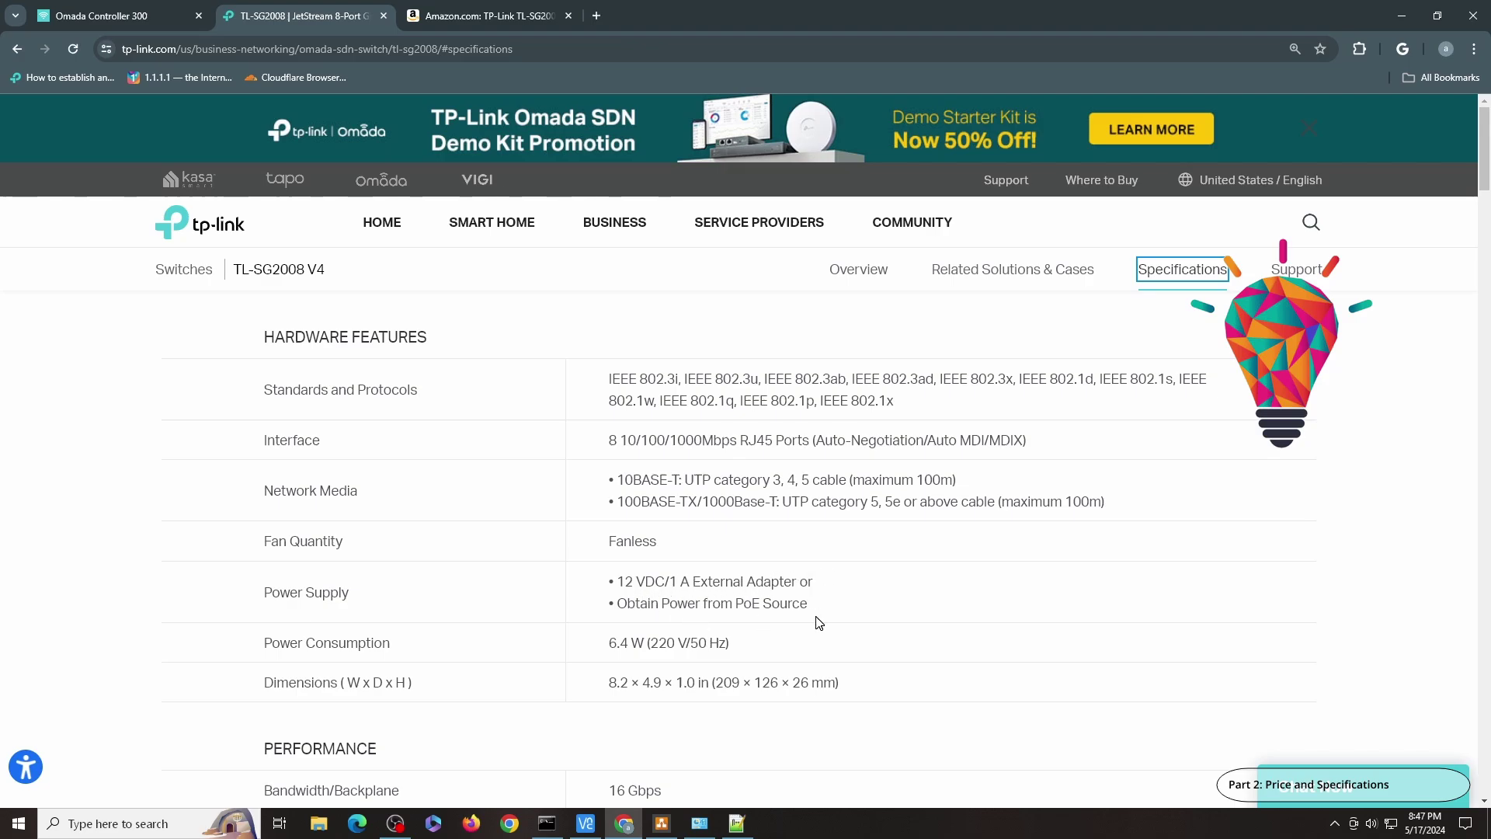
drag(608, 652, 852, 619)
scroll(861, 620, down, 2)
scroll(863, 619, down, 2)
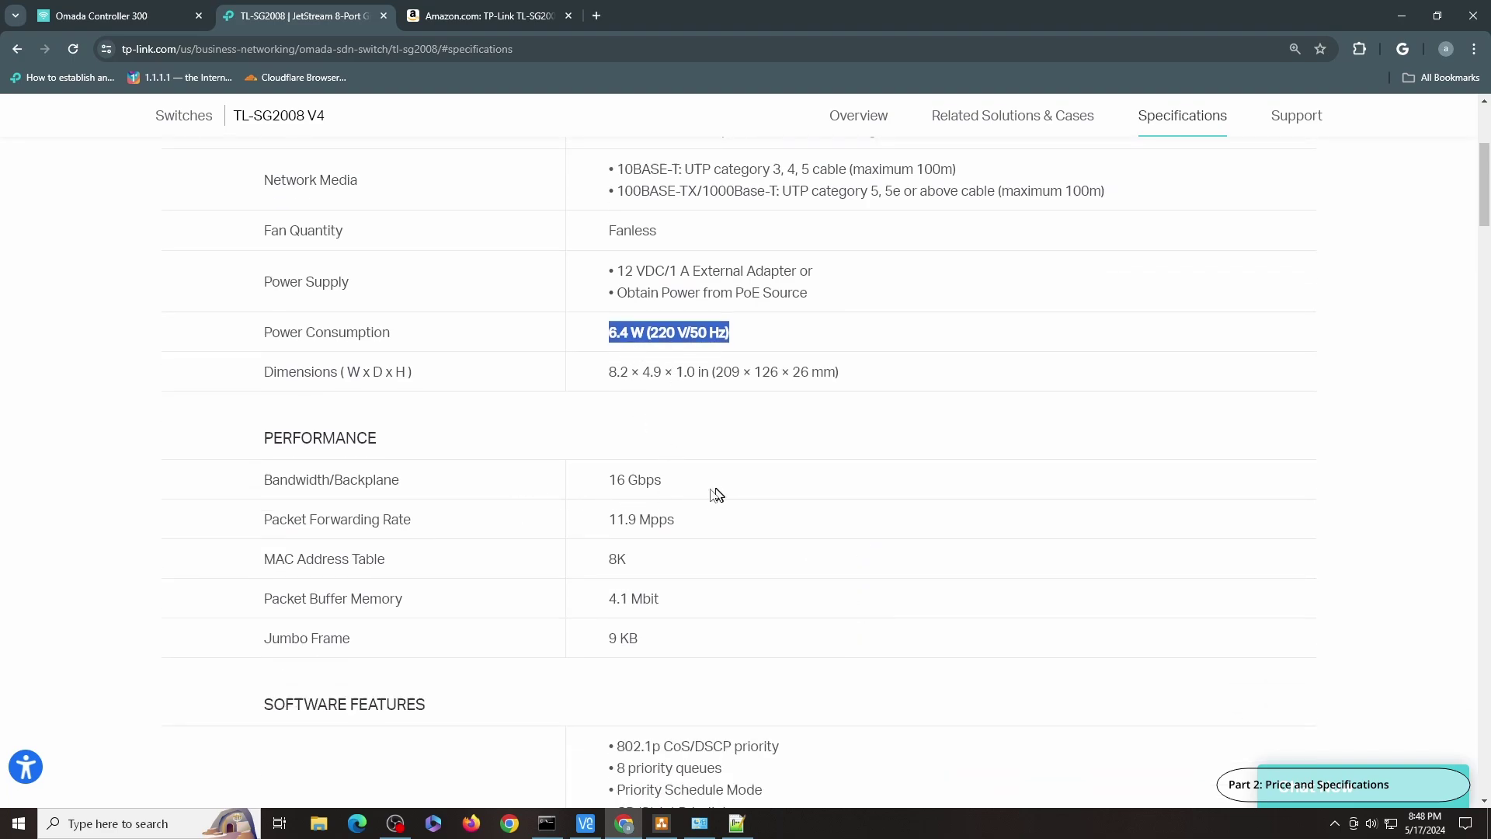
scroll(696, 479, down, 6)
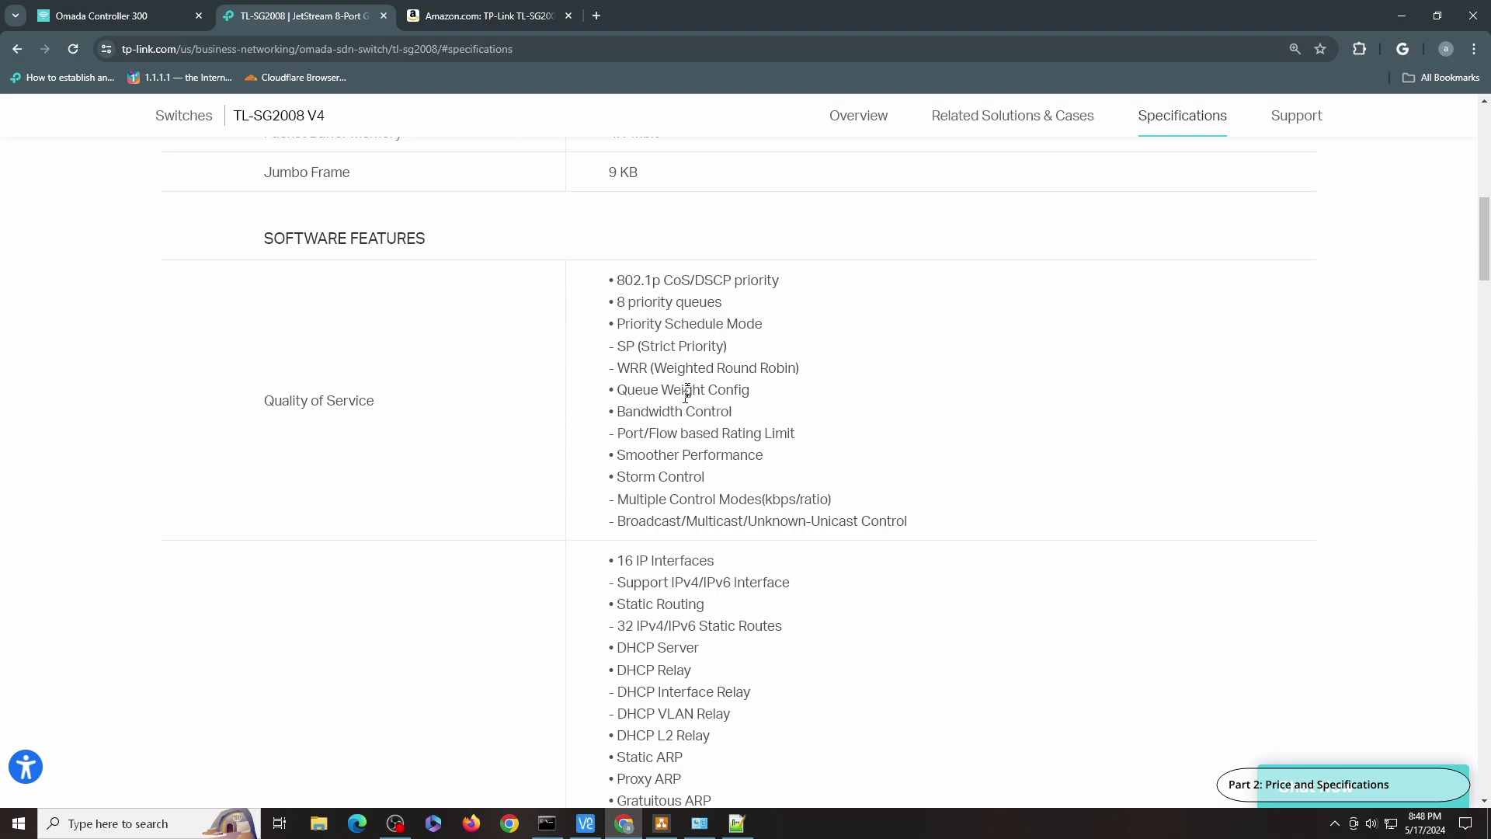
scroll(686, 392, down, 5)
- Highlight the Static Routing and 16 IP Interfaces entries in the specifications
drag(614, 216, 784, 237)
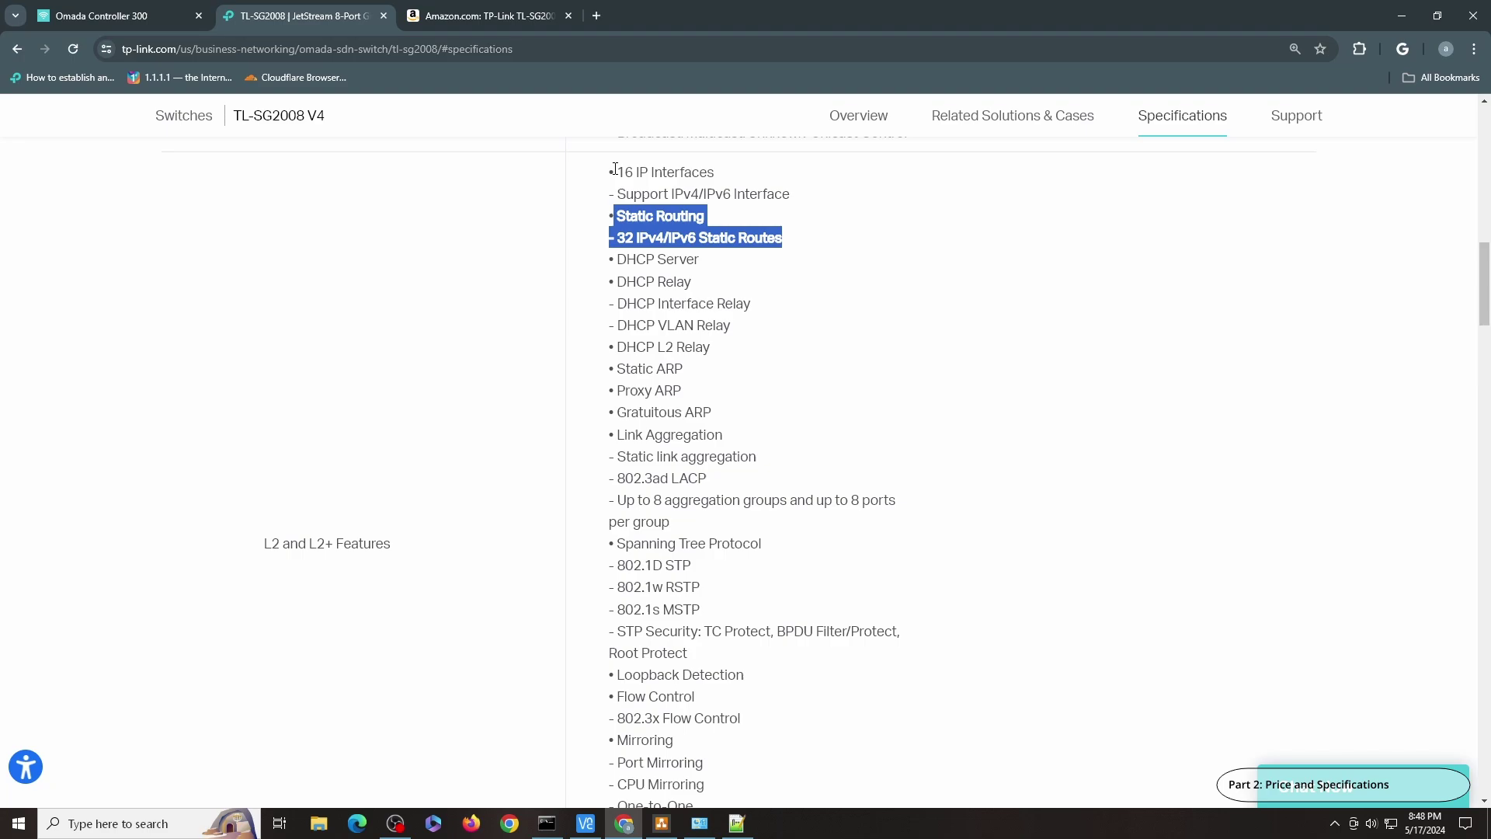
drag(613, 171, 753, 192)
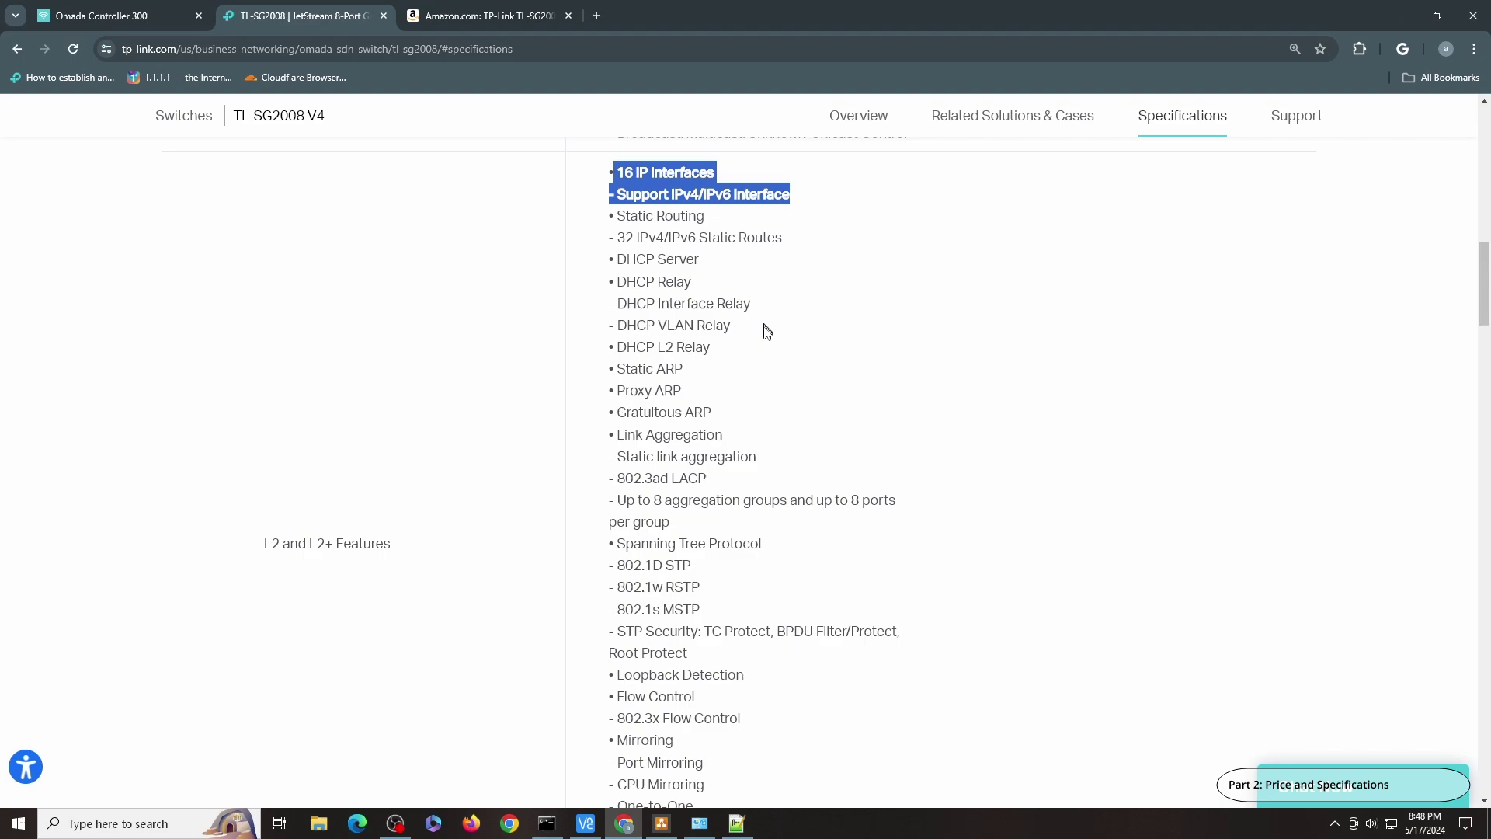
scroll(775, 371, down, 2)
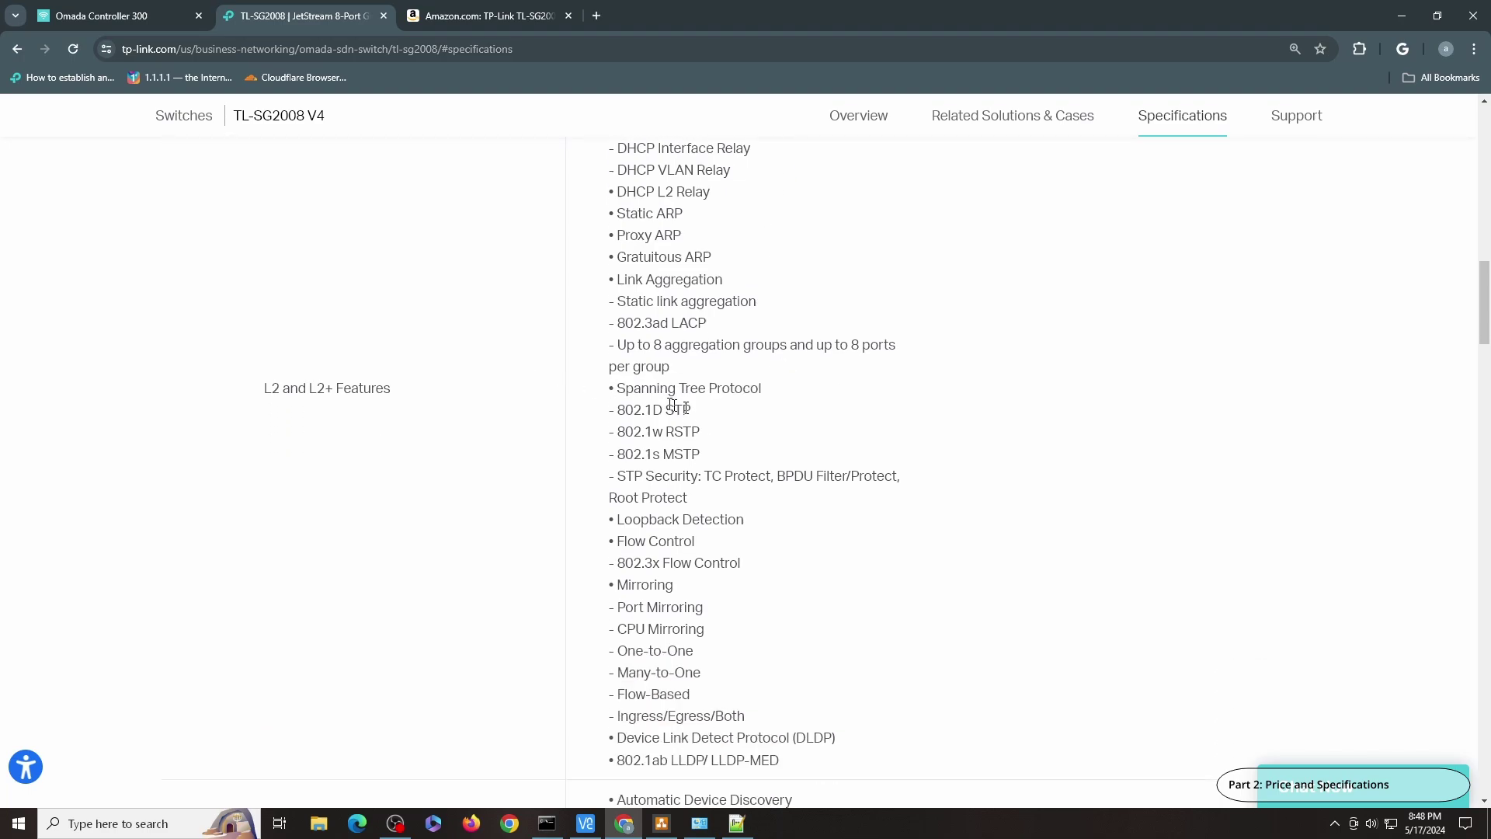
scroll(704, 479, down, 7)
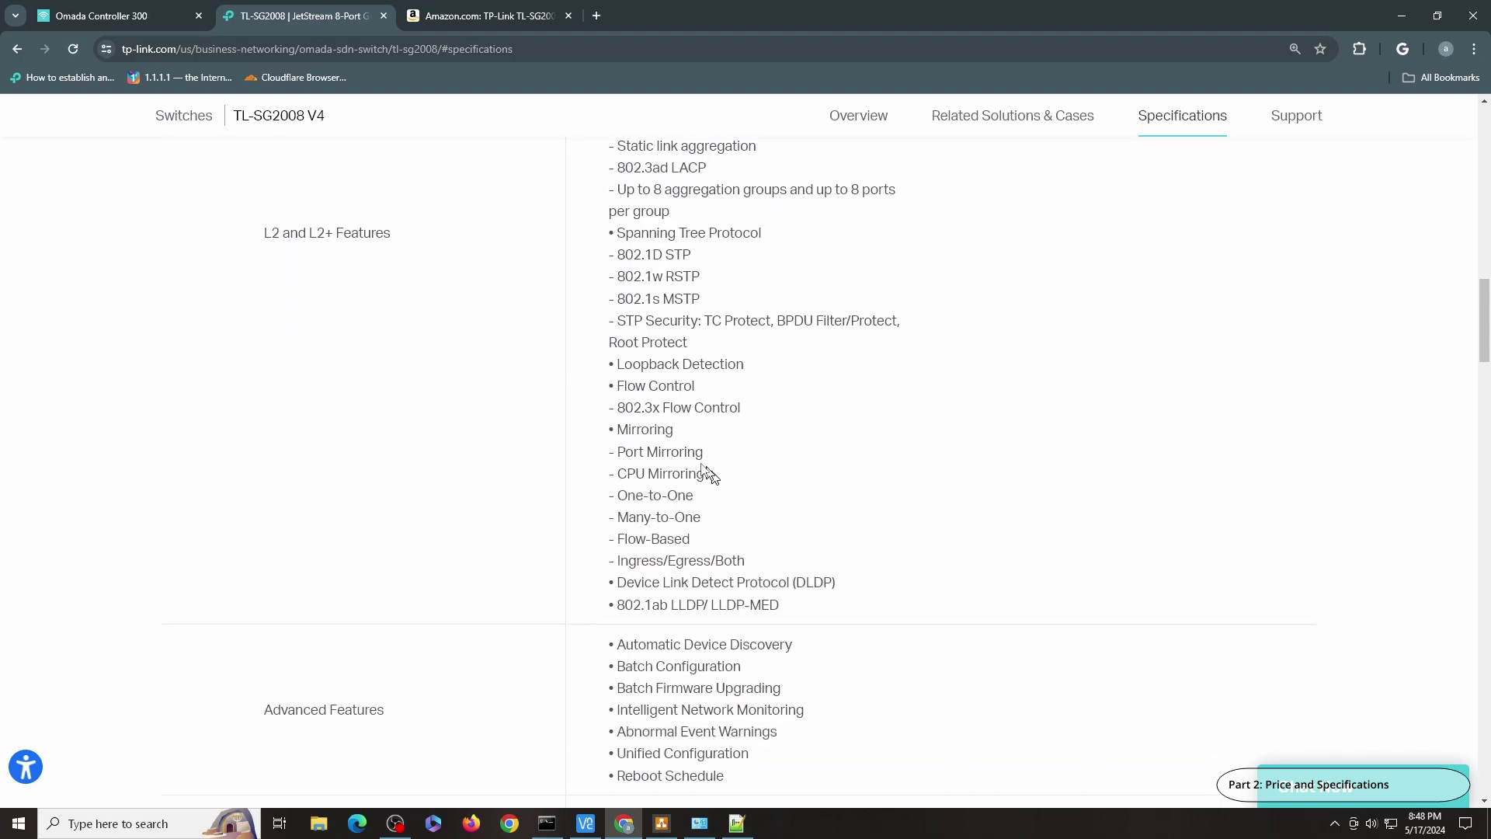
scroll(692, 516, down, 20)
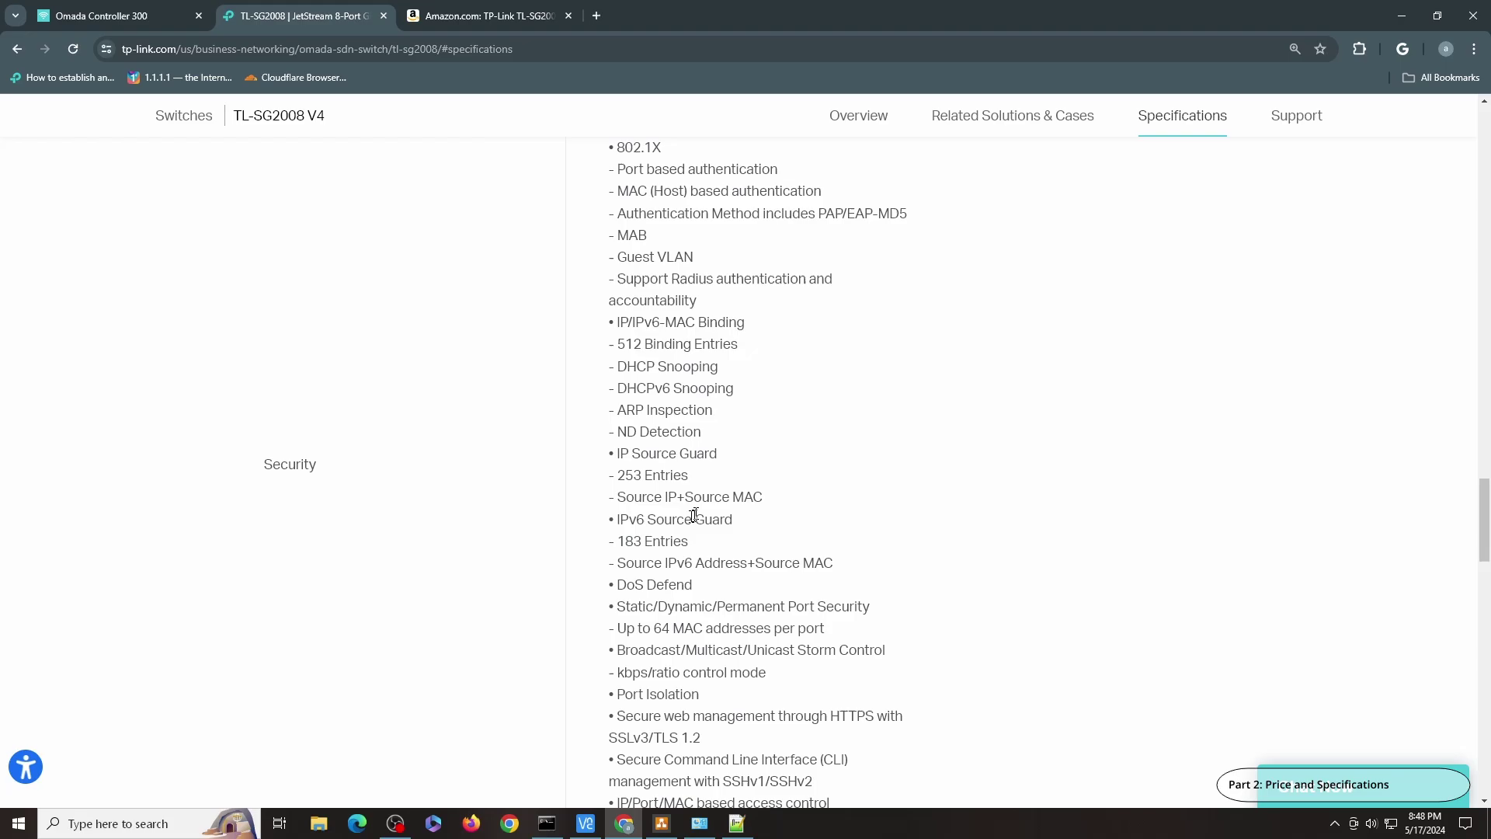
scroll(736, 490, up, 12)
scroll(728, 459, up, 20)
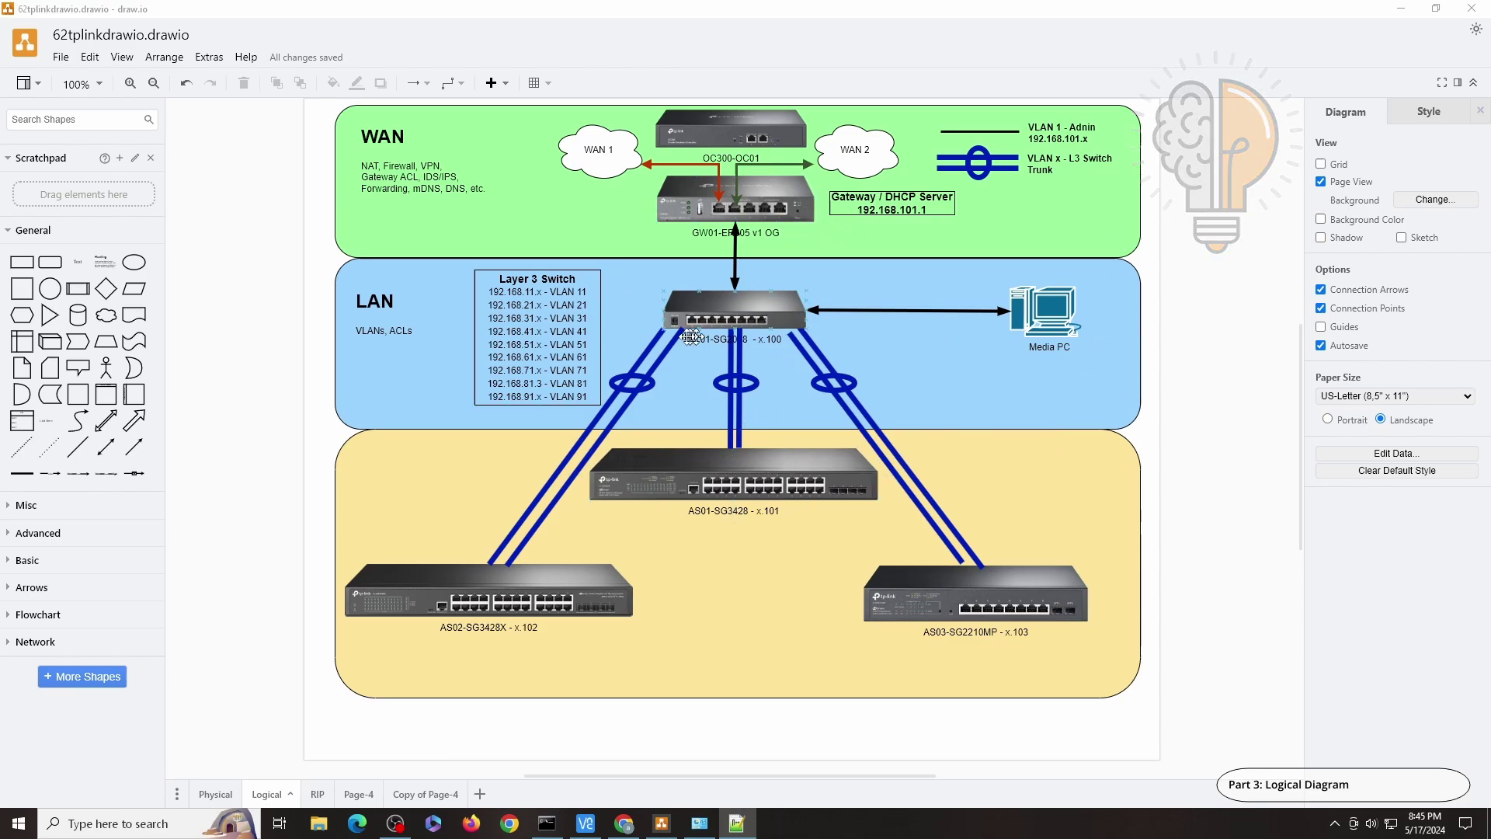
click(913, 324)
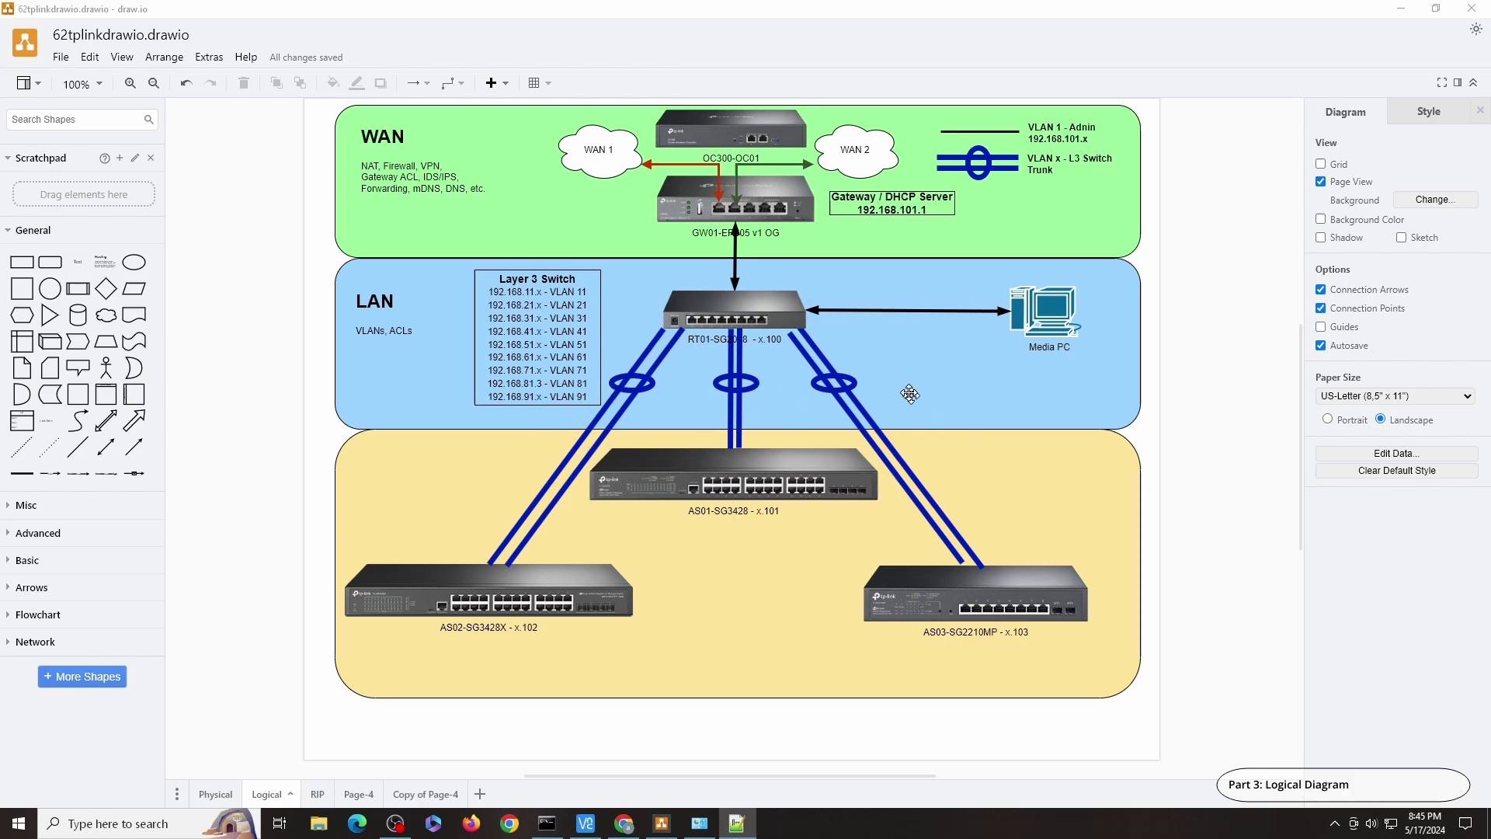
click(749, 493)
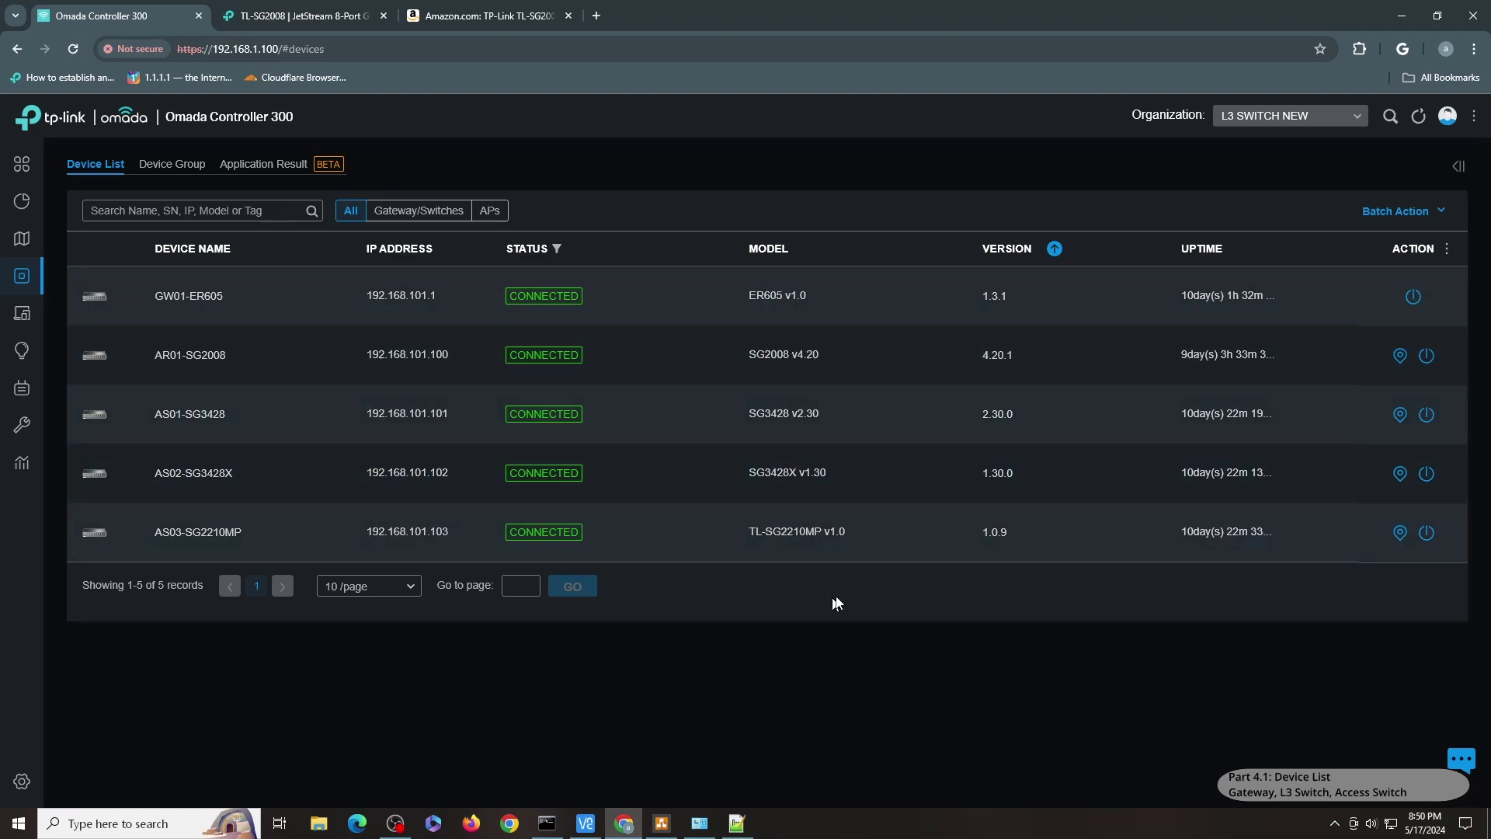
- Show AR01-SG2008's details with its ten VLAN interfaces, 01-Admin through 91-VLAN
click(219, 354)
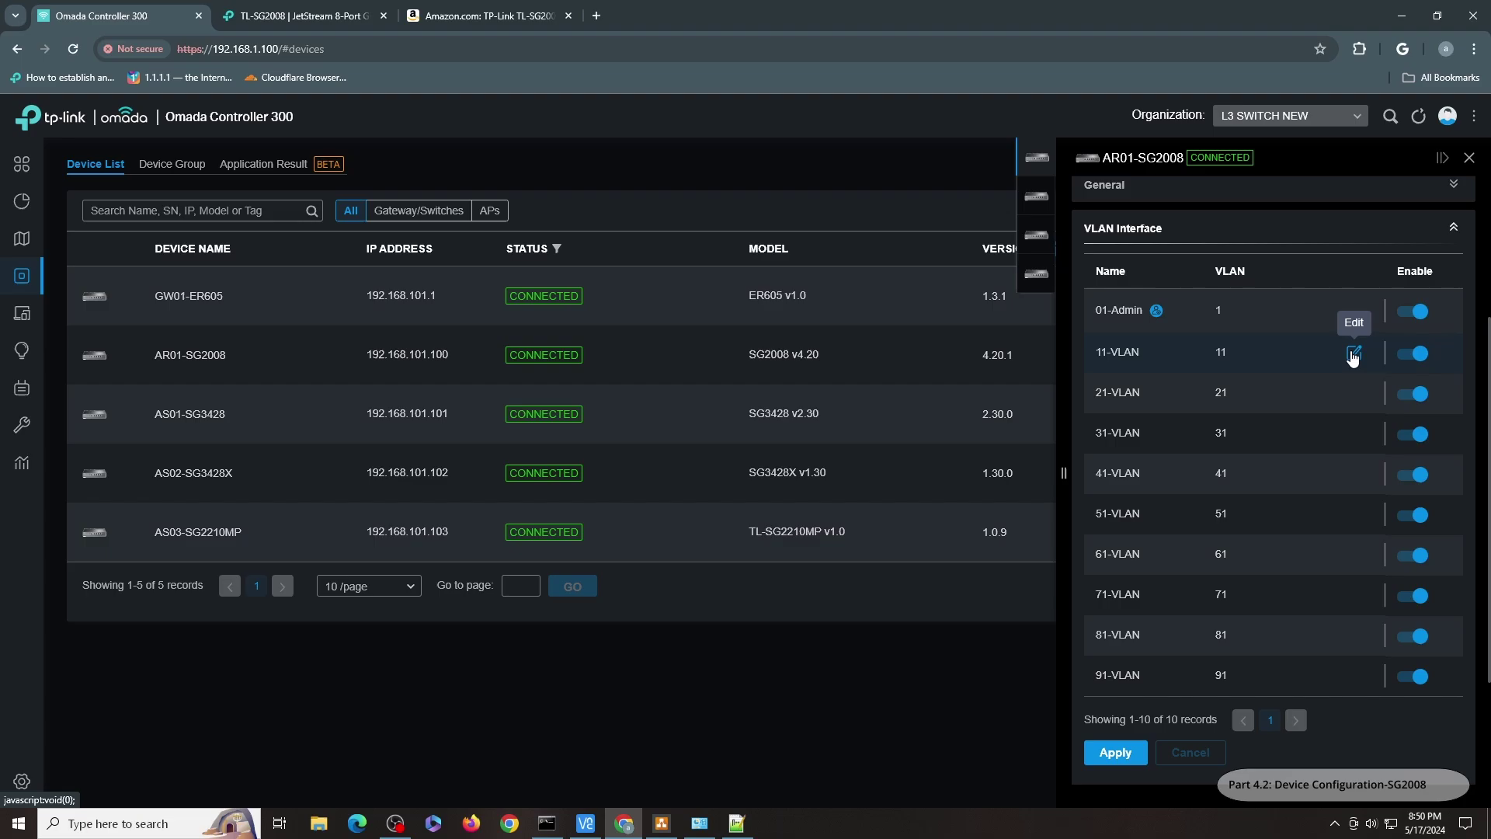
click(1353, 356)
scroll(1267, 465, down, 5)
click(1195, 586)
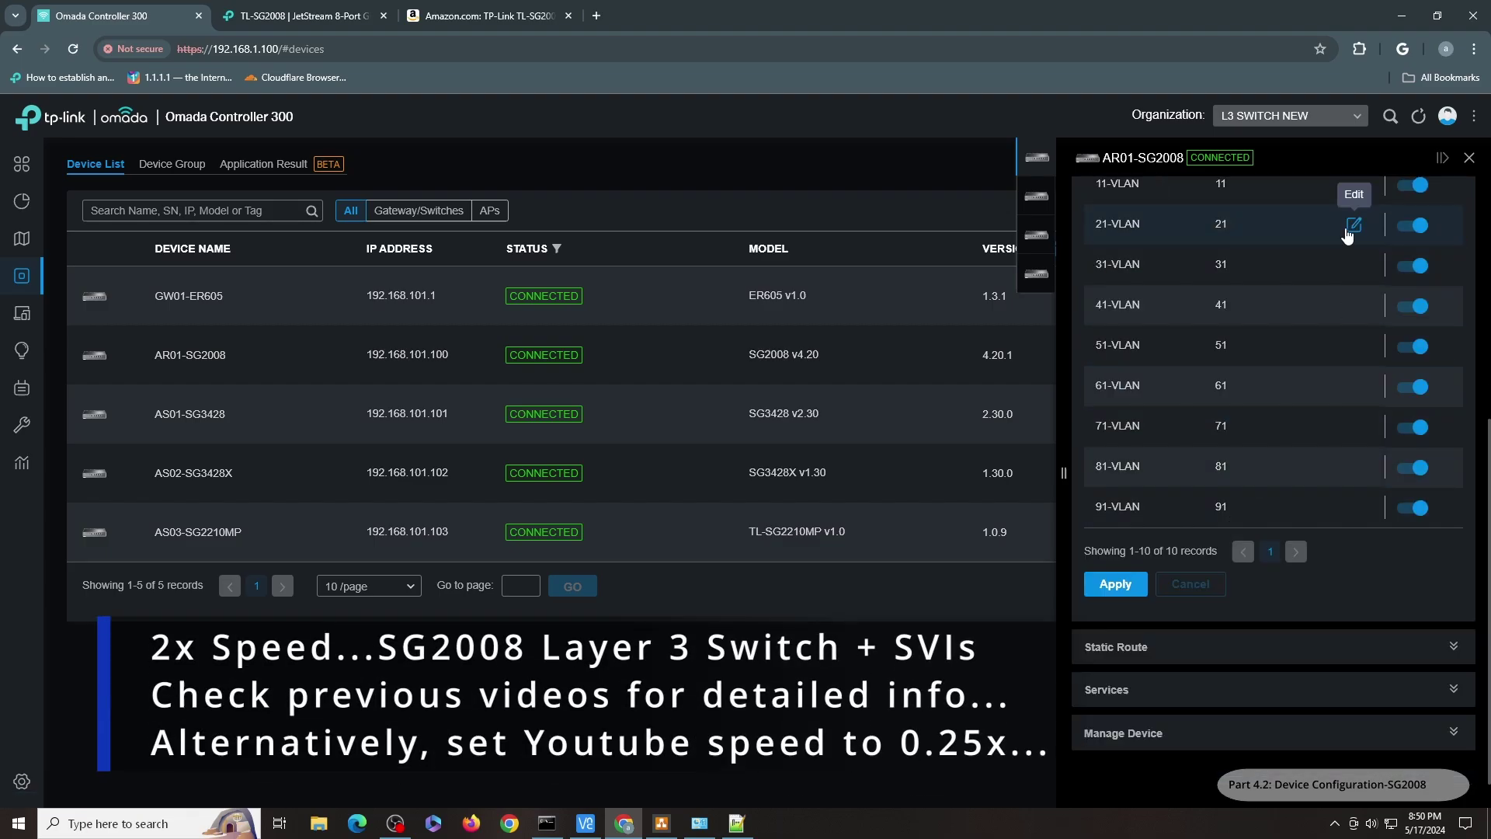
click(1353, 225)
scroll(1268, 404, down, 5)
click(1190, 584)
click(1354, 266)
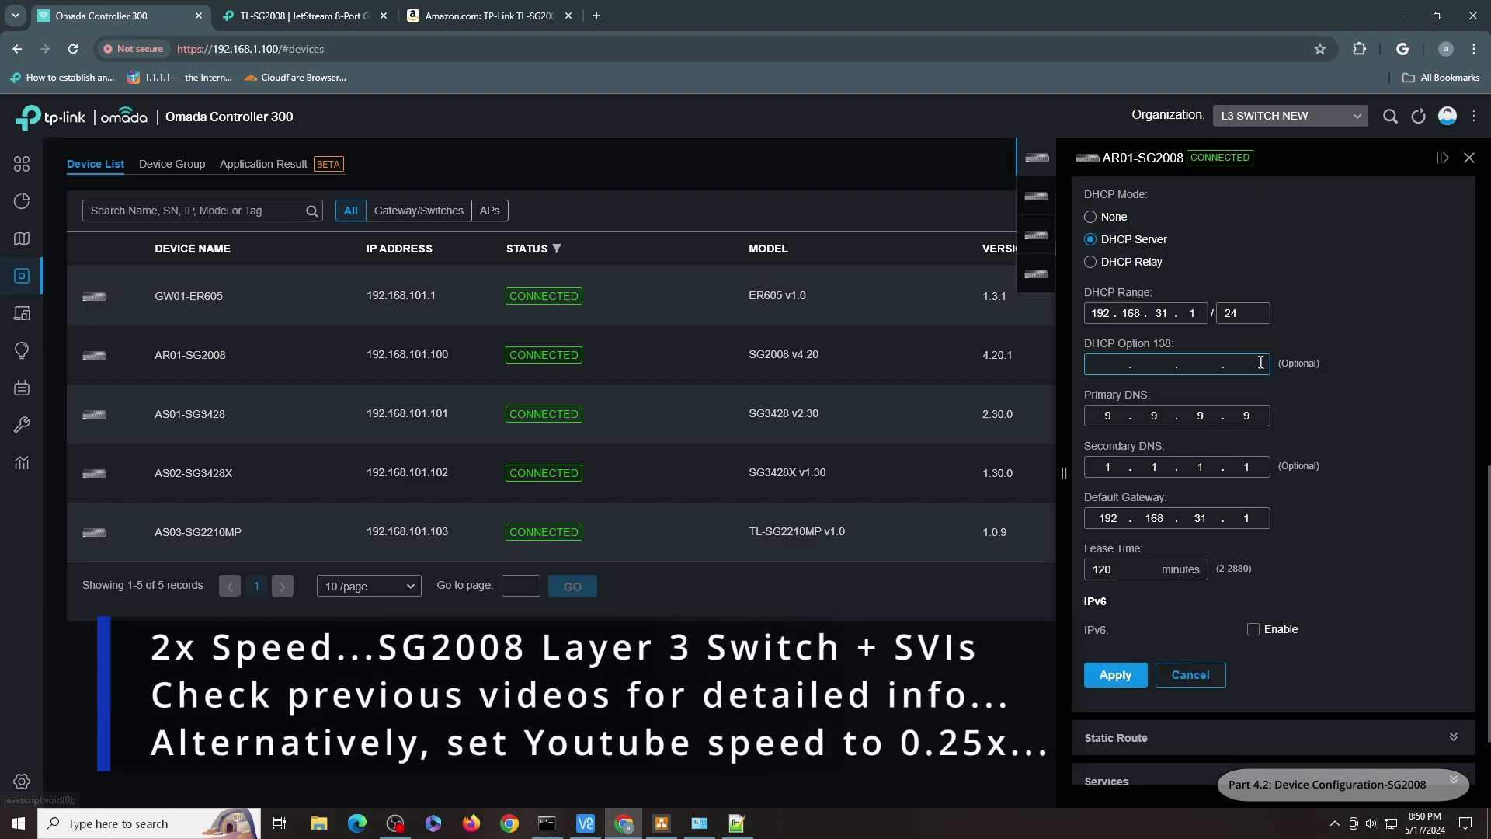
scroll(1261, 362, down, 2)
click(1191, 584)
click(1353, 307)
scroll(1286, 355, down, 2)
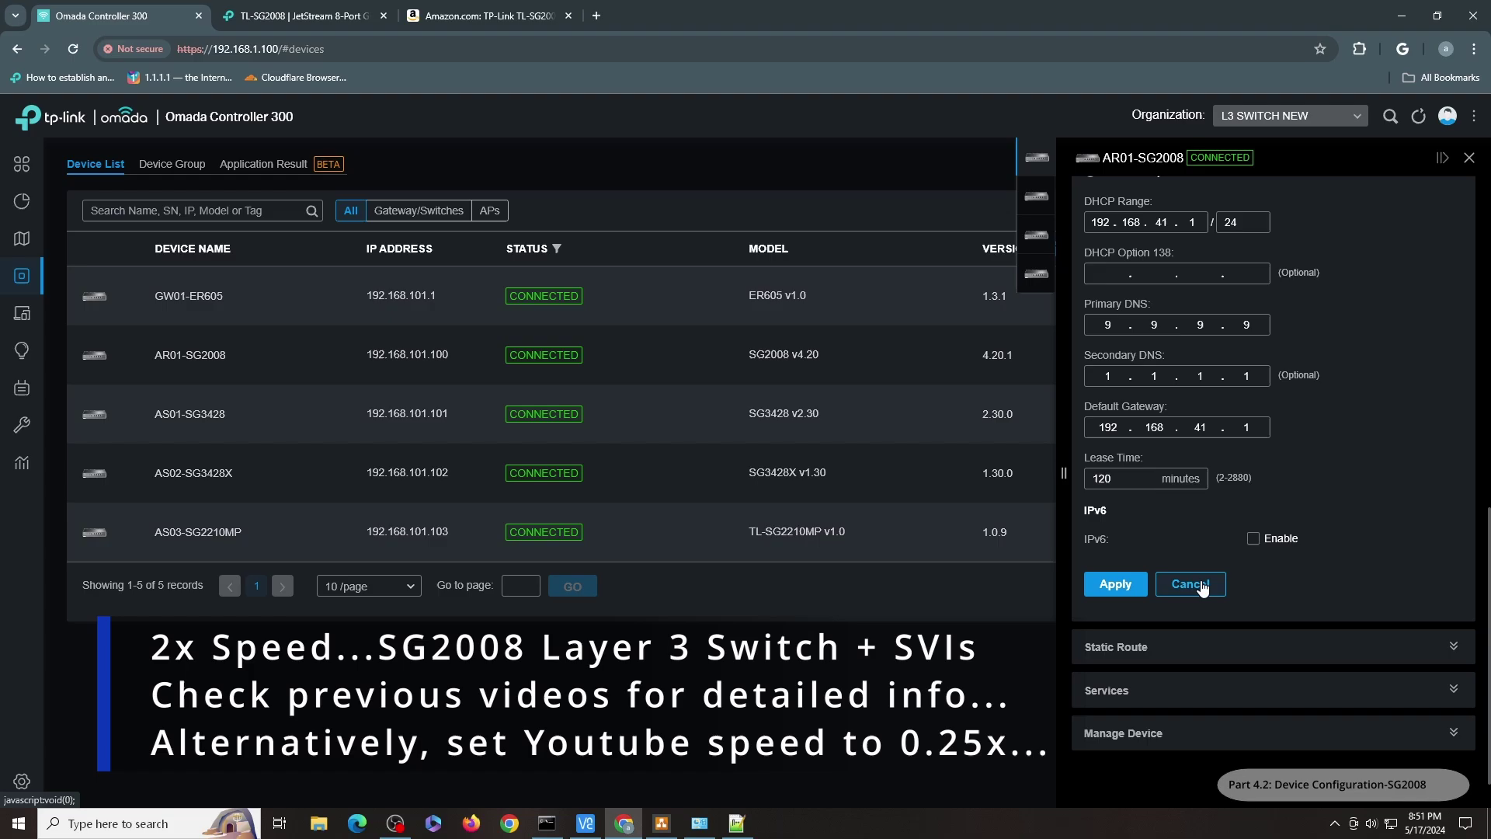
click(1191, 584)
click(1354, 348)
scroll(1308, 311, down, 2)
click(1191, 584)
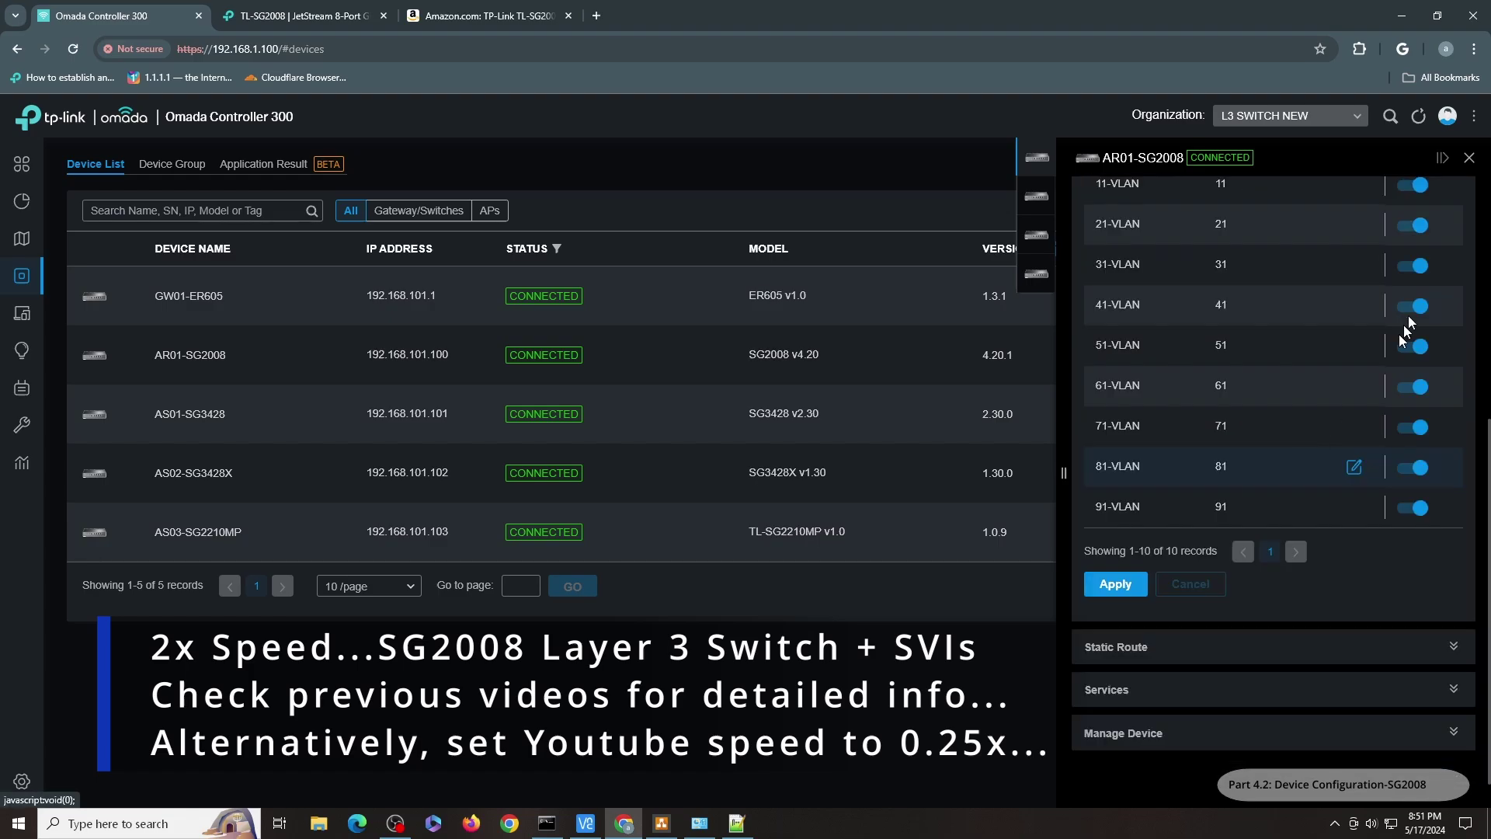
click(1354, 387)
scroll(1307, 359, down, 2)
click(1190, 584)
click(1354, 428)
scroll(1339, 393, down, 2)
click(1190, 584)
click(1354, 468)
scroll(1363, 375, down, 2)
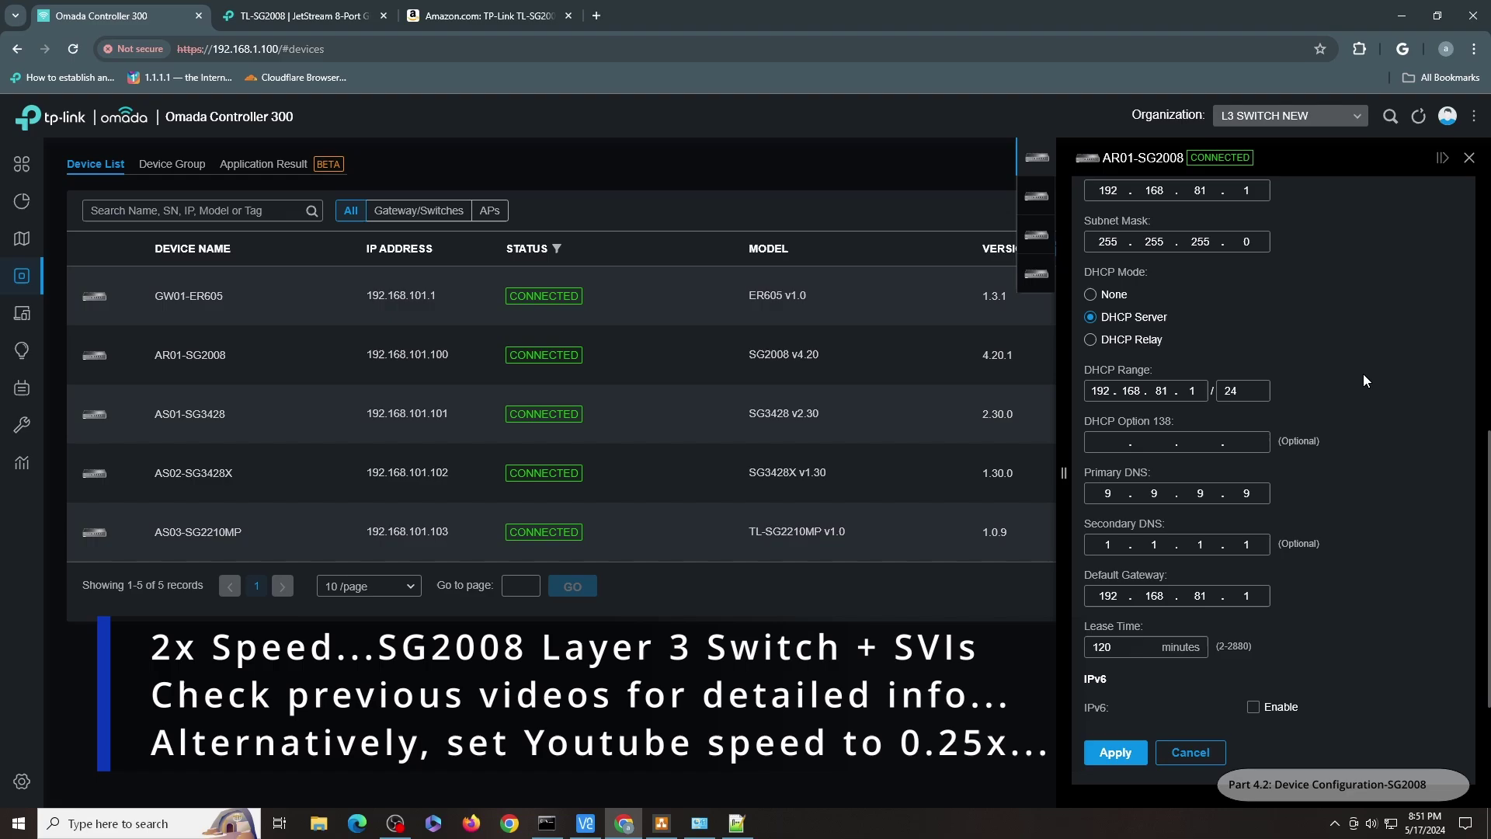
scroll(1363, 374, down, 2)
click(1191, 584)
click(1354, 509)
scroll(1415, 310, down, 2)
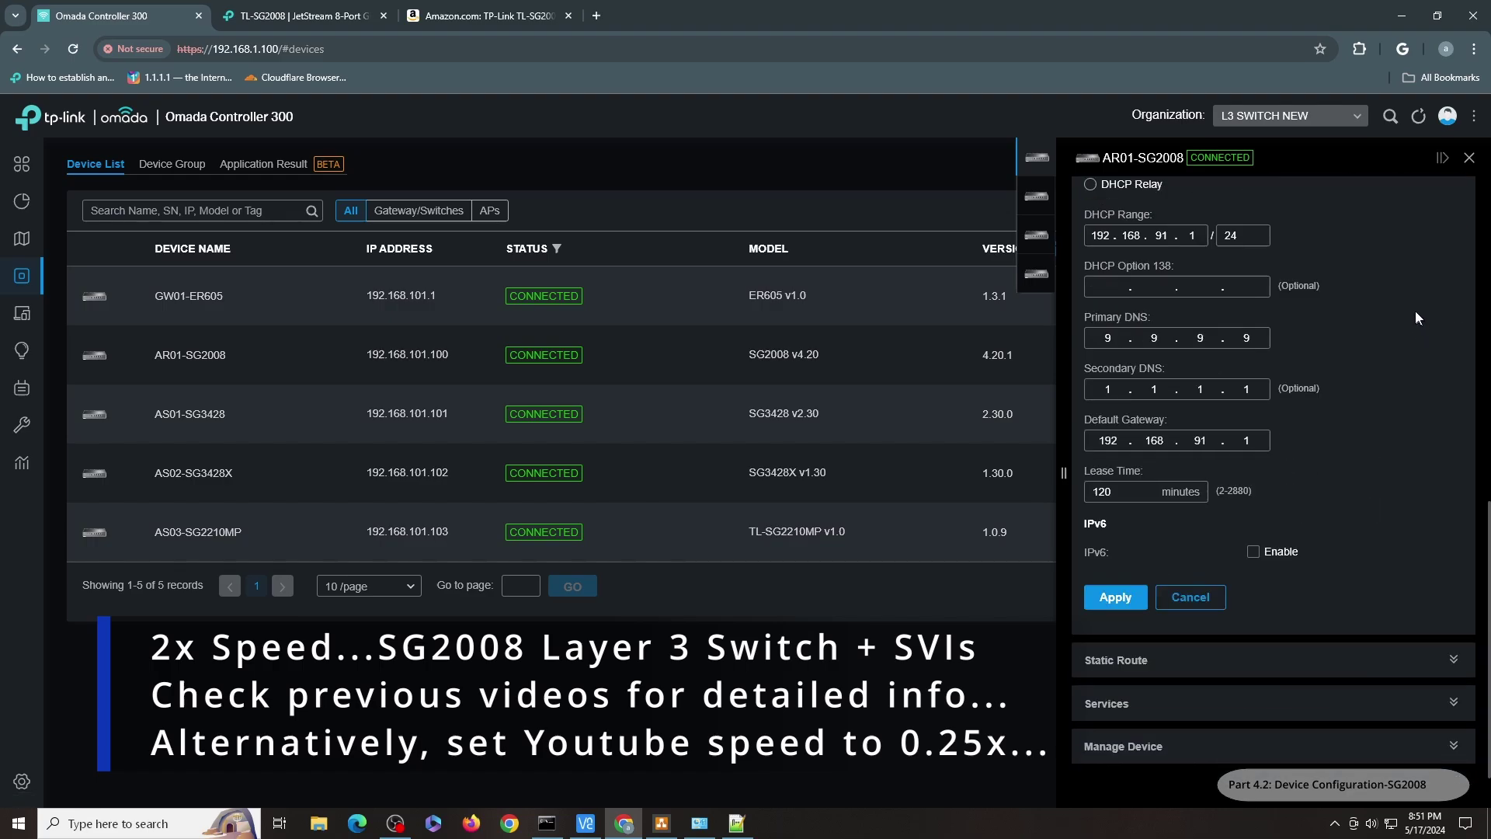
click(1191, 584)
scroll(1272, 364, up, 5)
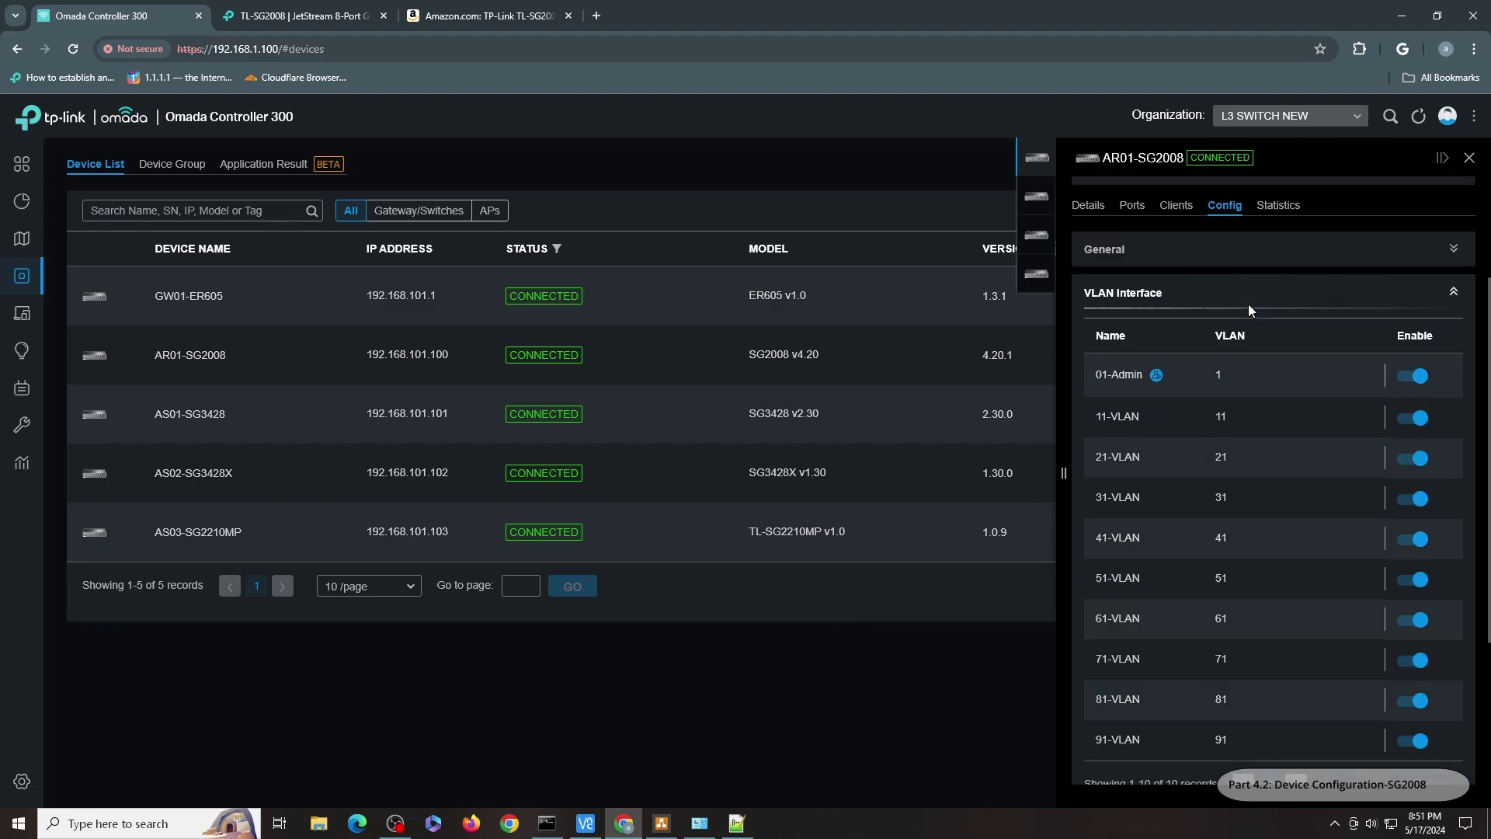
scroll(1247, 305, up, 2)
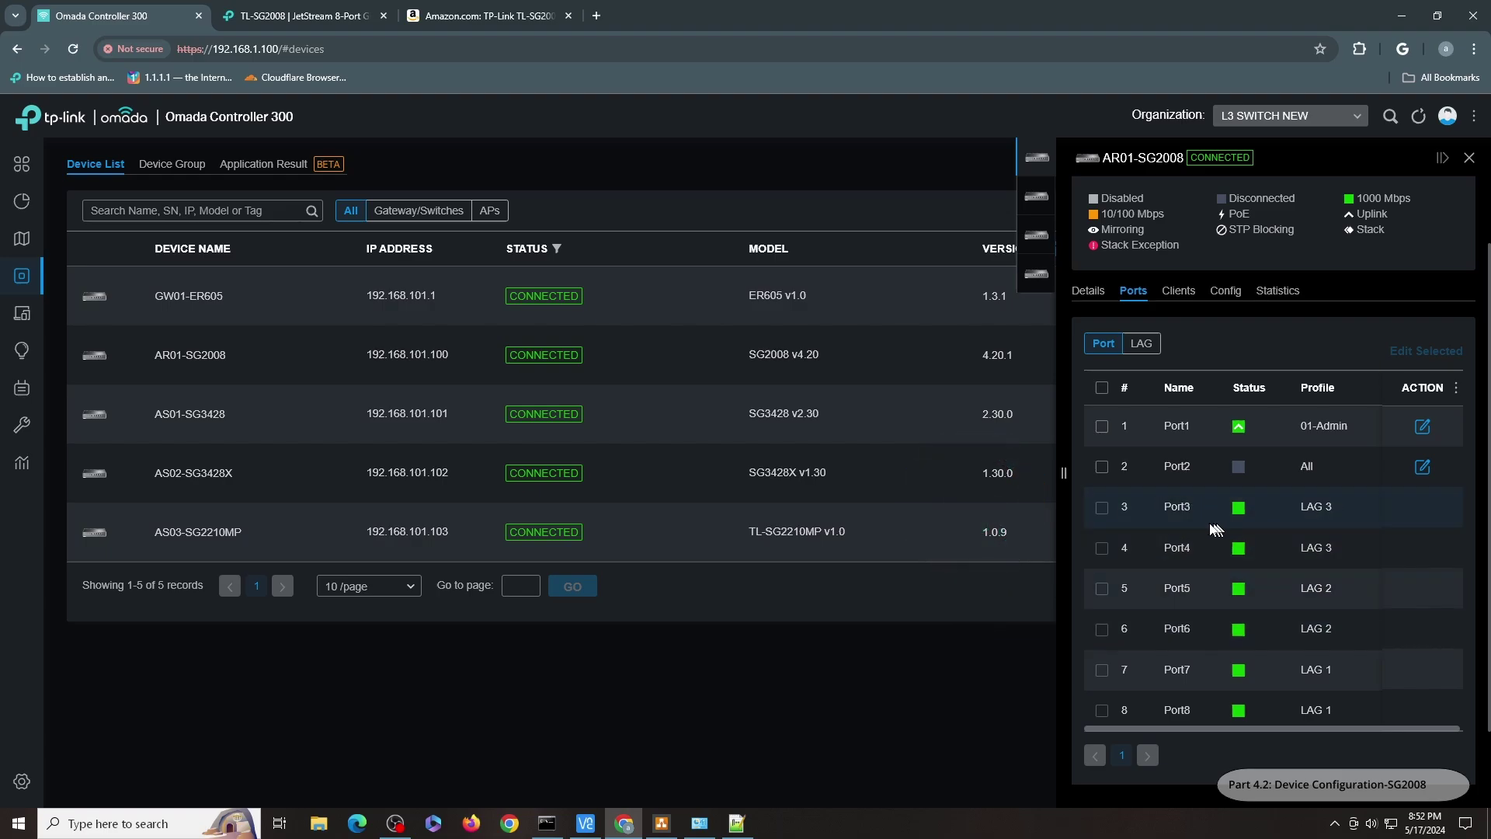
- Display AR01-SG2008's LAGs: LAG 1 on ports 7–8, LAG 2 on 5–6, LAG 3 on 3–4
click(1141, 344)
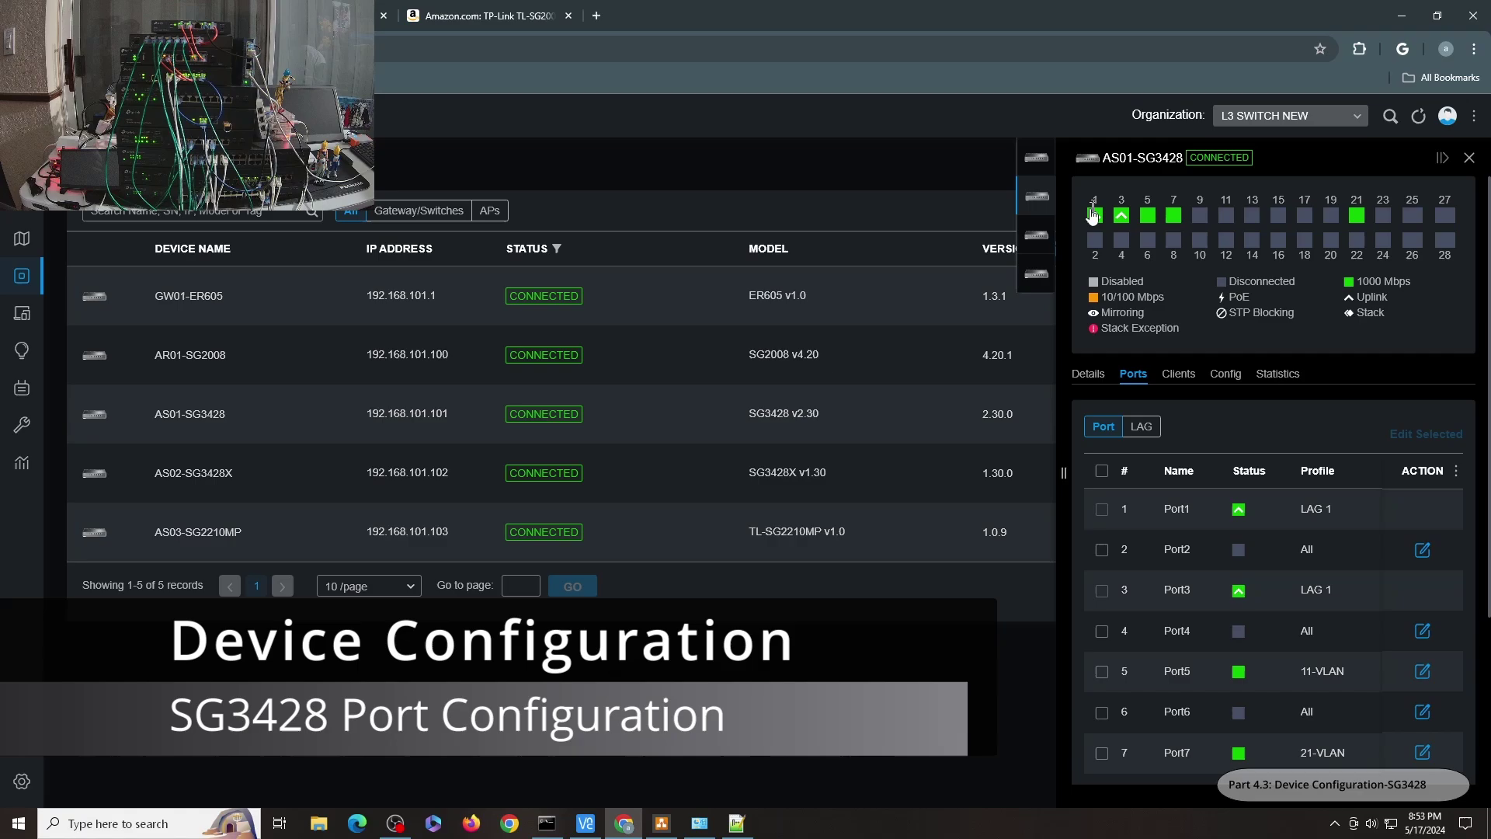
- Review AS01-SG3428's ports: Port1 and Port3 in LAG 1, Port5 on 11-VLAN, Port7 on 21-VLAN
mouse_move(1097, 221)
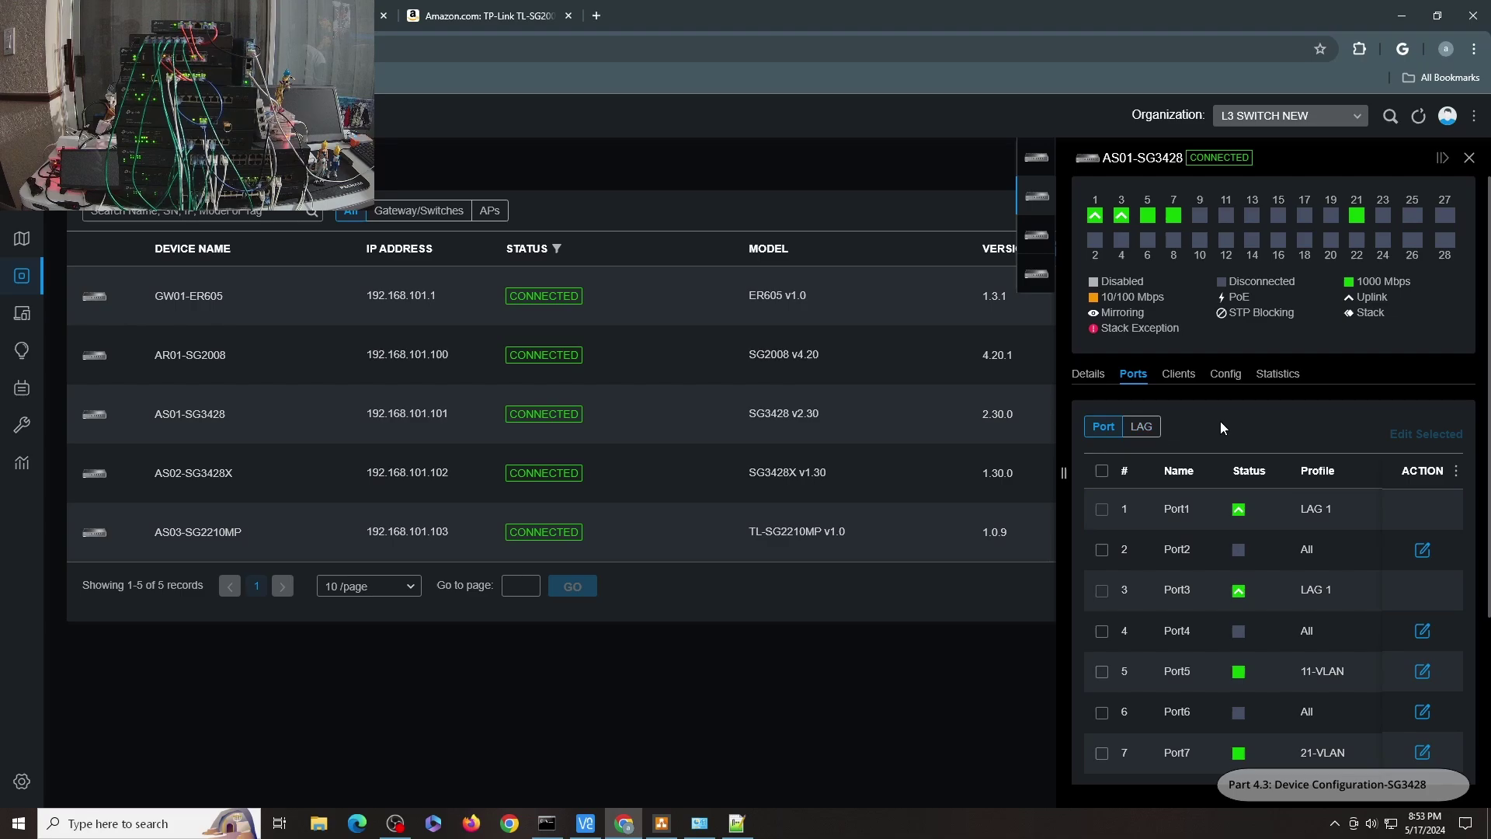
- Display the LAGs configured on AS01-SG3428
click(1142, 428)
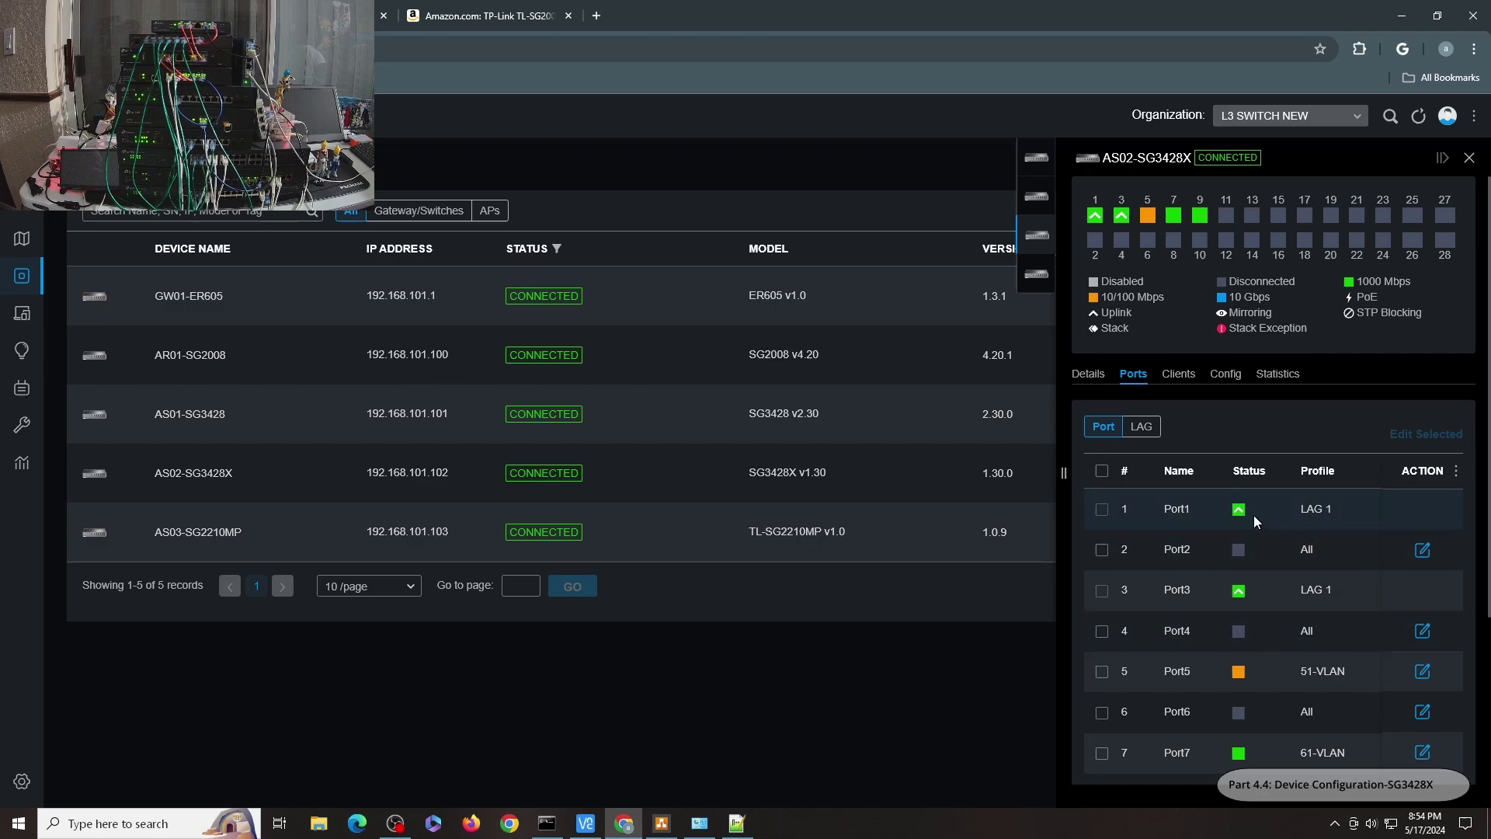
- List the LAGs on AS02-SG3428X and on AS03-SG2210MP, including AS03's LAG 1 on ports 1 and 2
click(1144, 428)
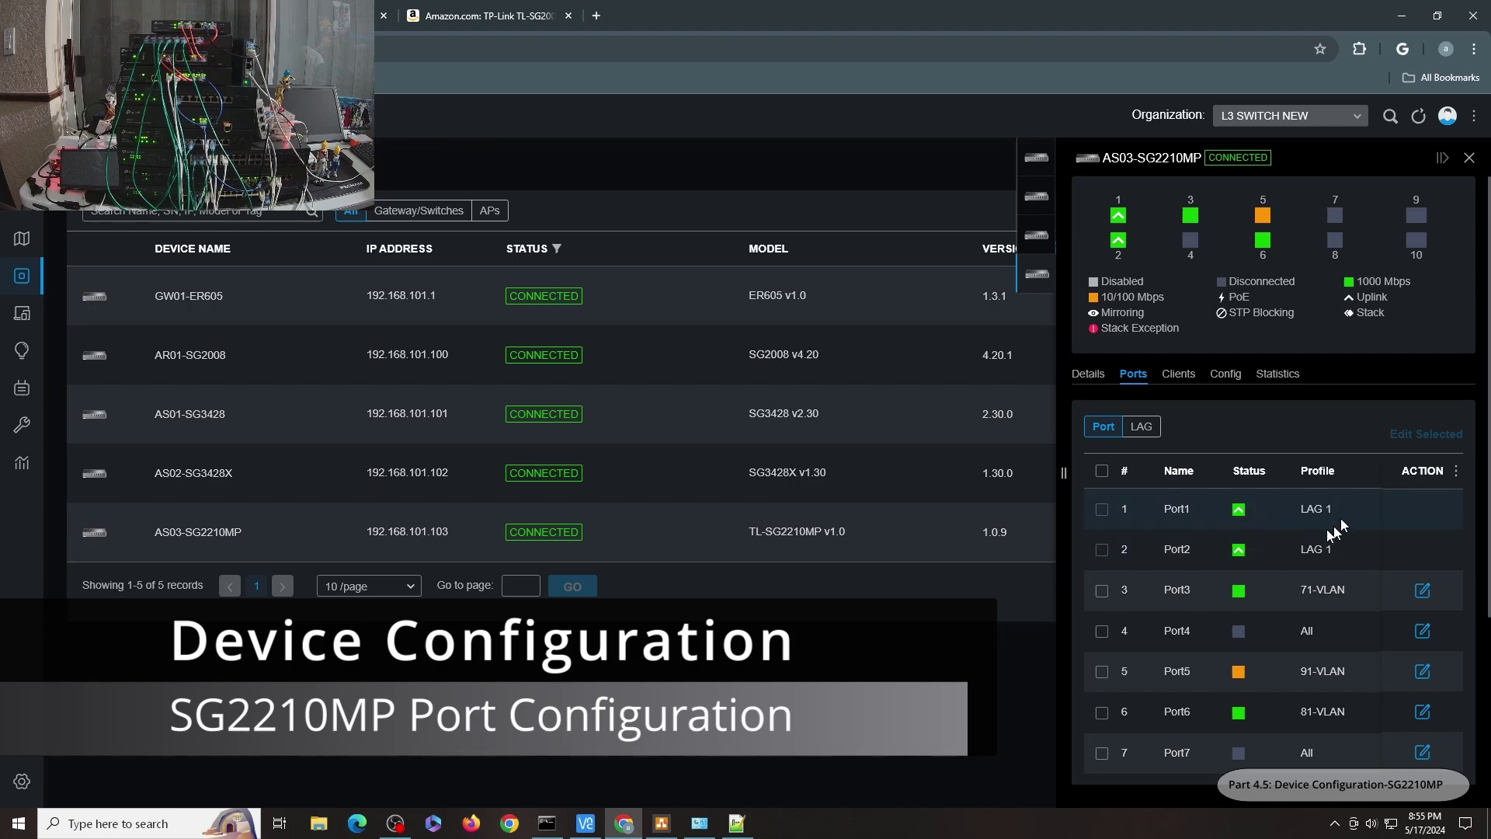
click(1143, 428)
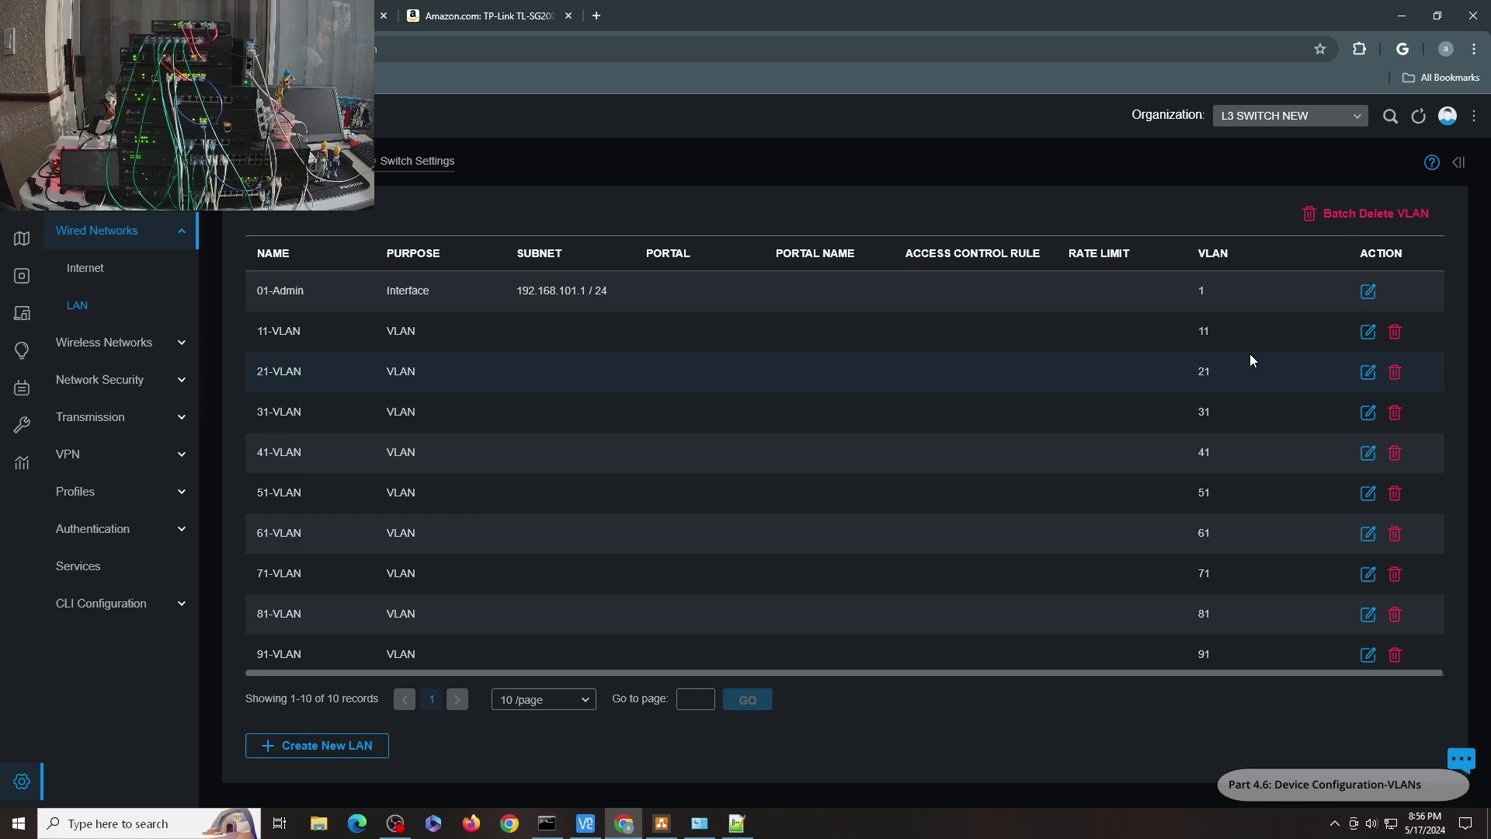
- Review the 11-VLAN through 51-VLAN settings, cancelling each without changes
click(1368, 332)
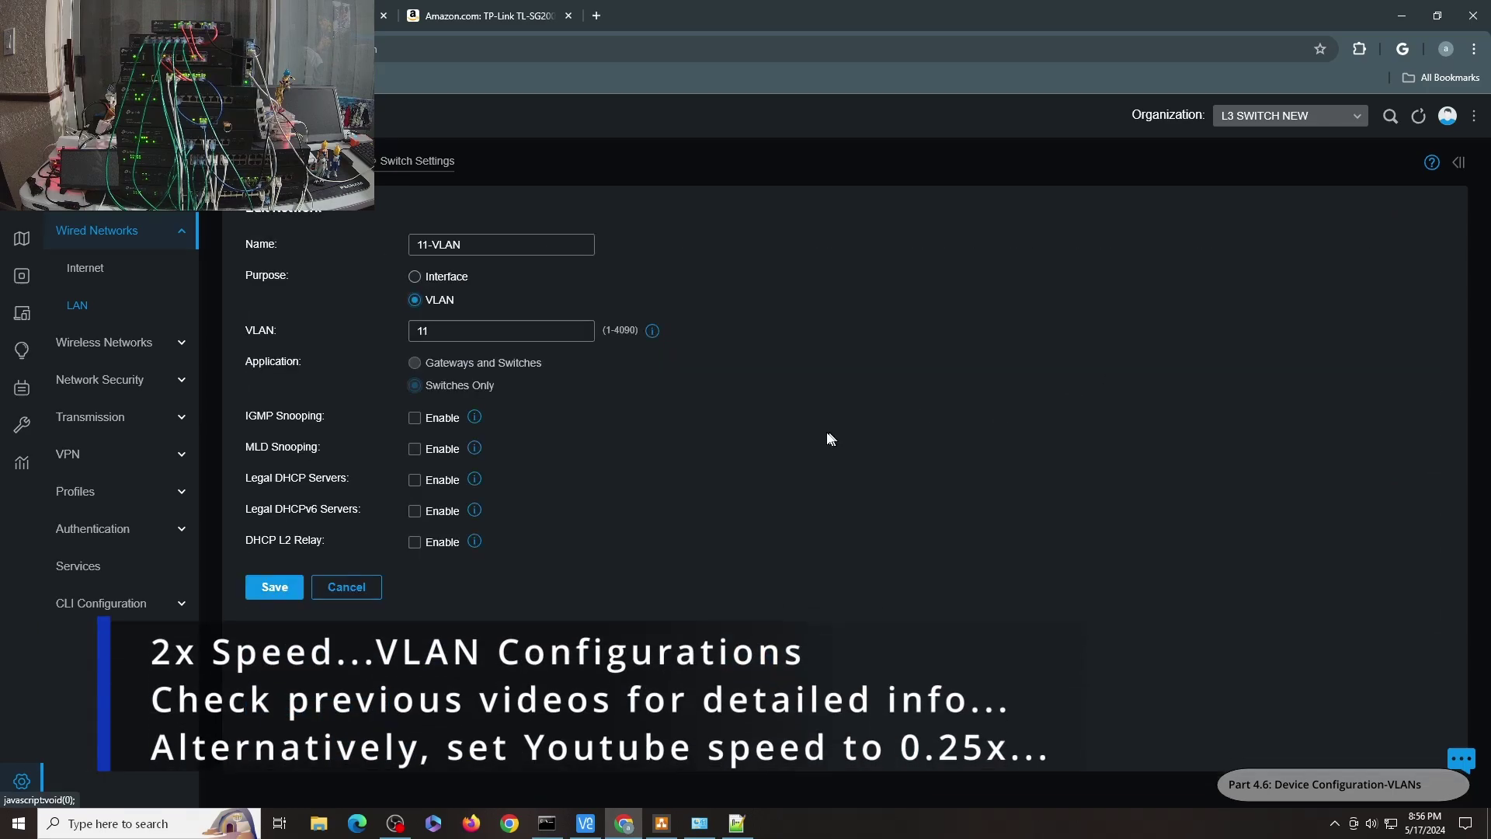
click(346, 586)
click(1366, 379)
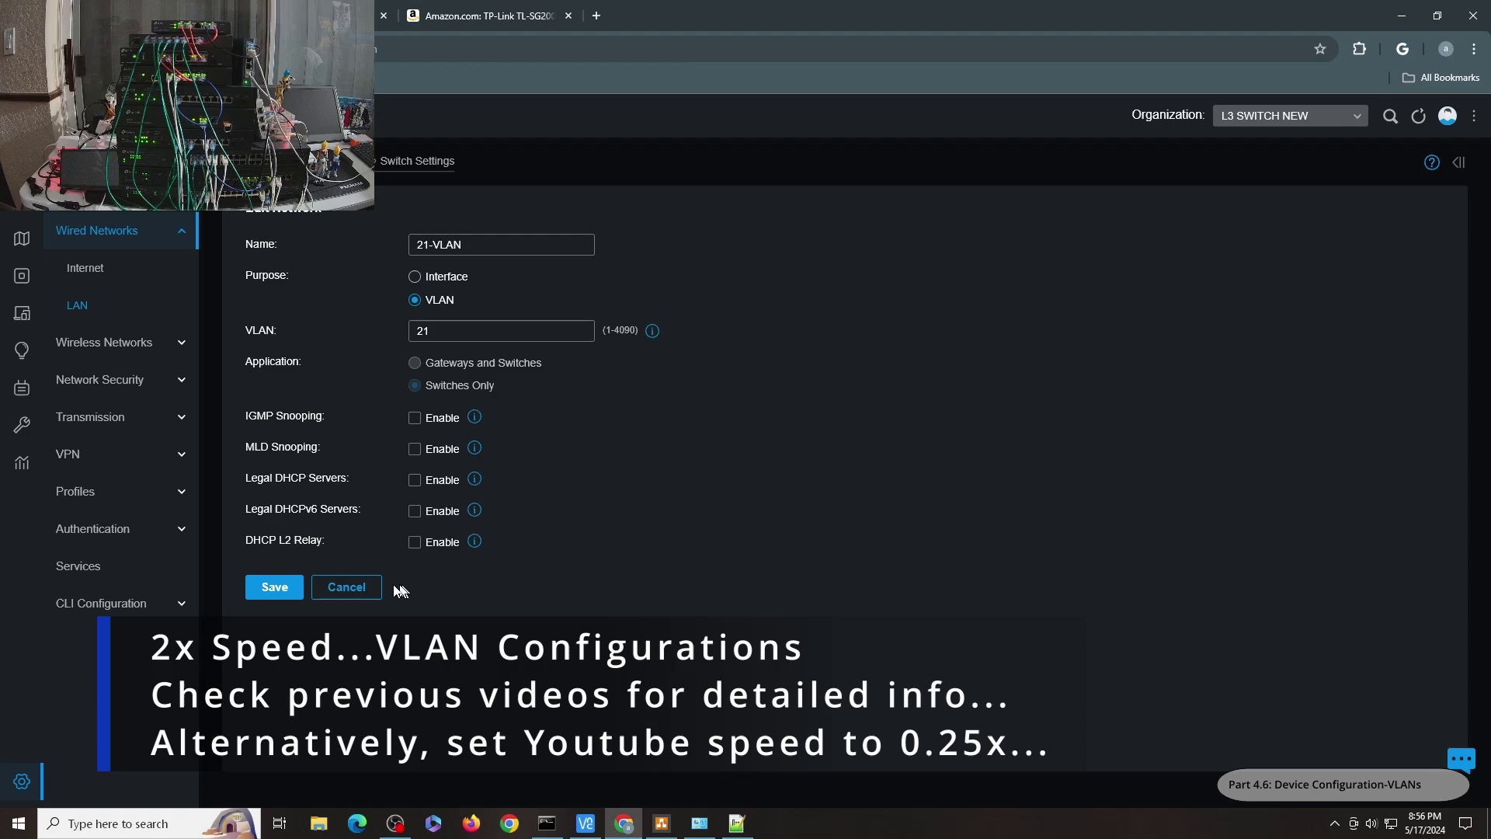
click(347, 587)
click(1367, 412)
click(347, 587)
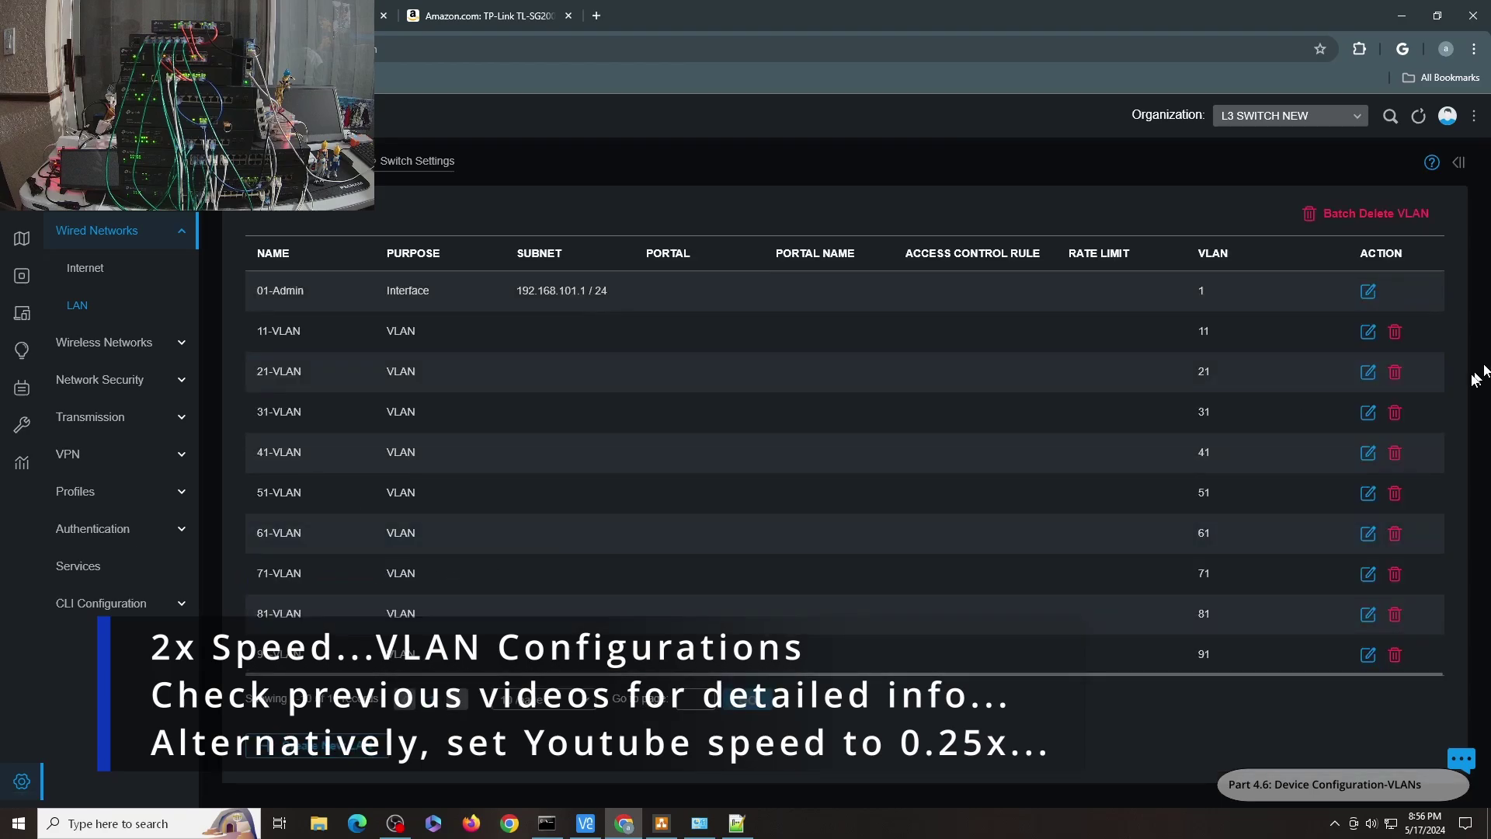
click(1368, 453)
click(347, 587)
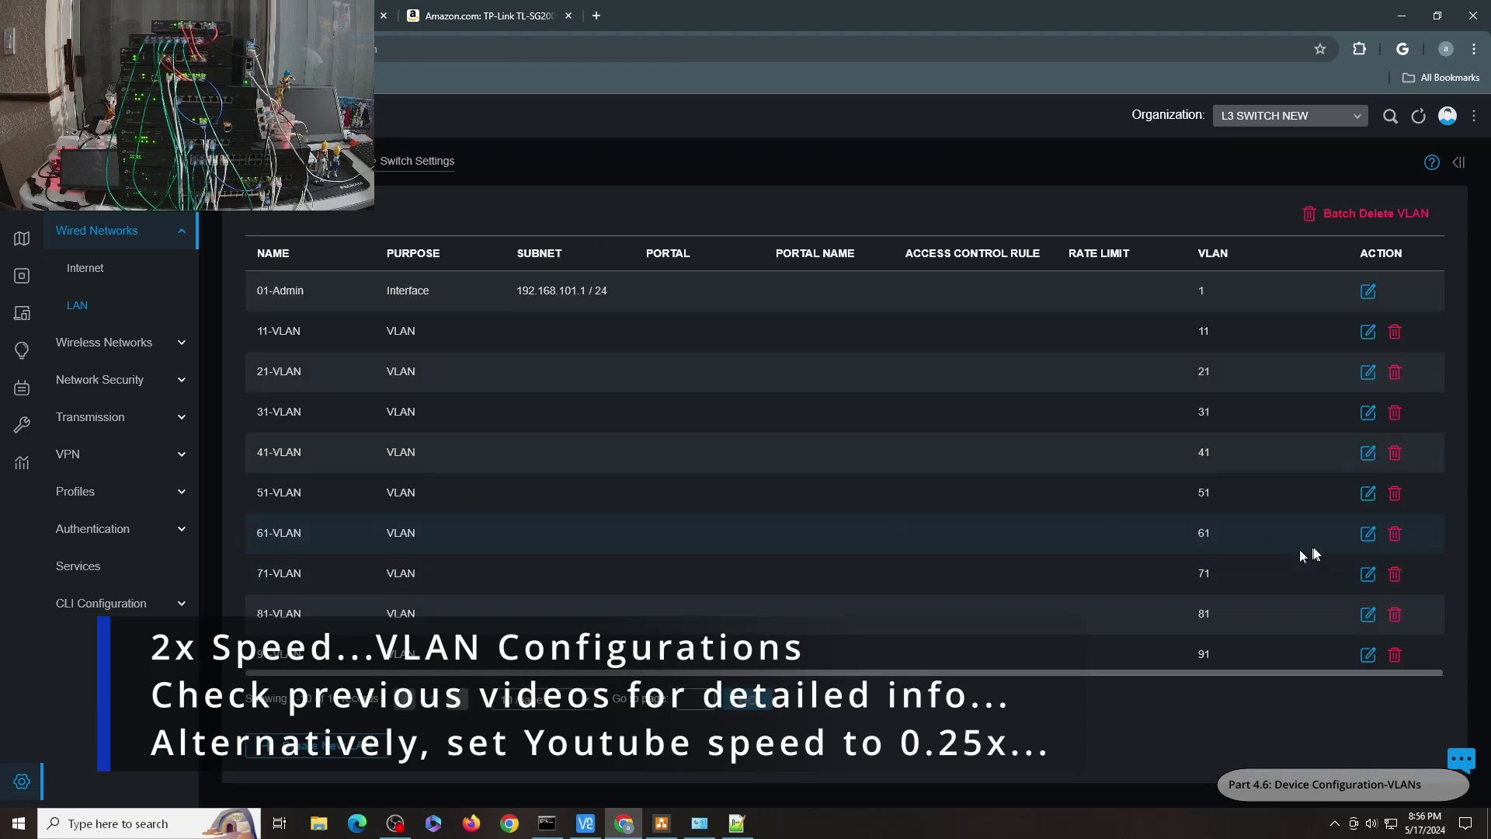
click(1368, 493)
click(347, 586)
- Review the 61-VLAN through 91-VLAN settings, cancelling each without changes
click(1367, 534)
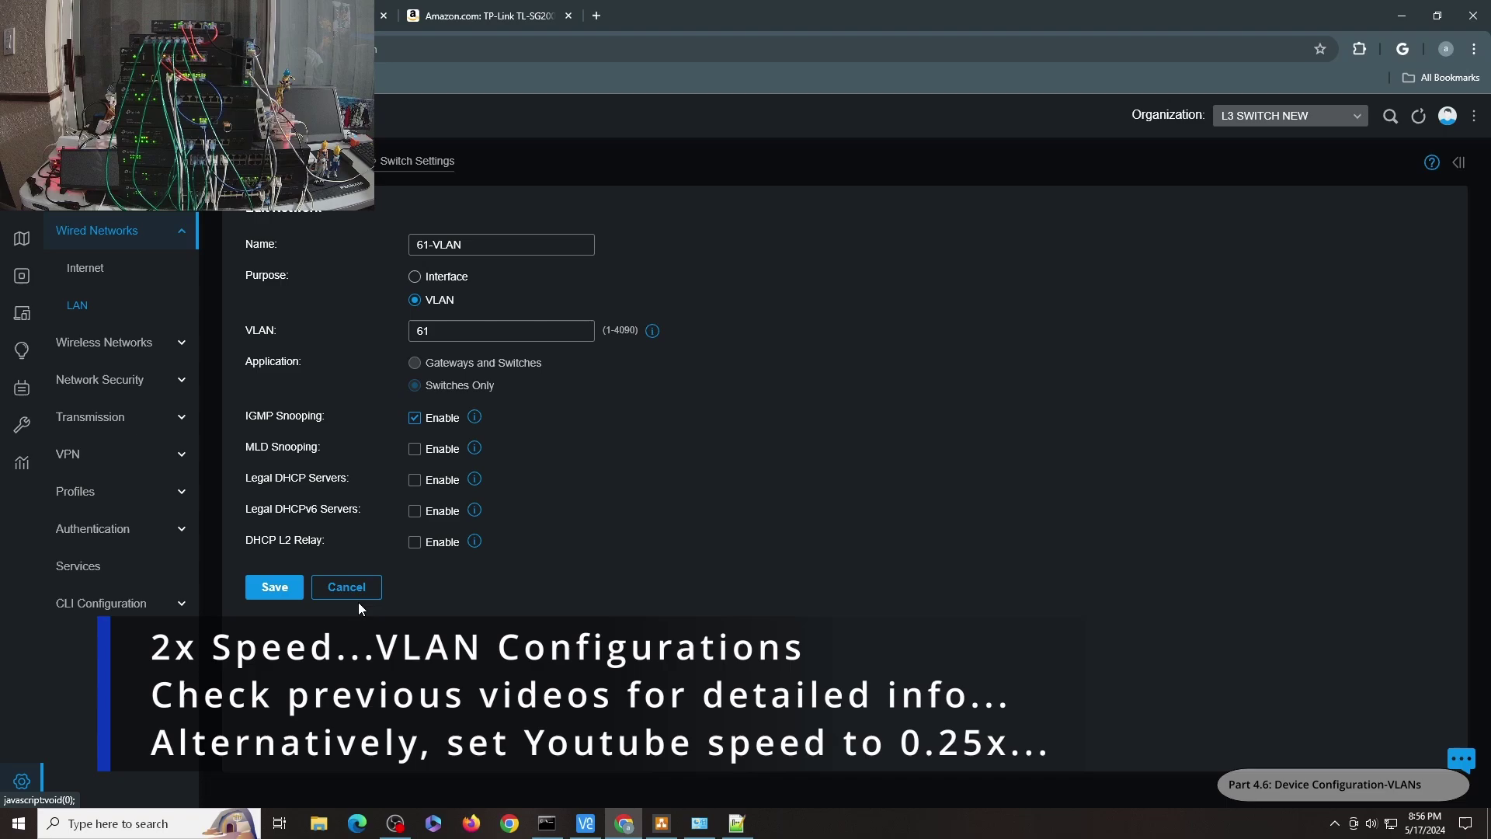
click(353, 590)
click(1368, 574)
click(361, 592)
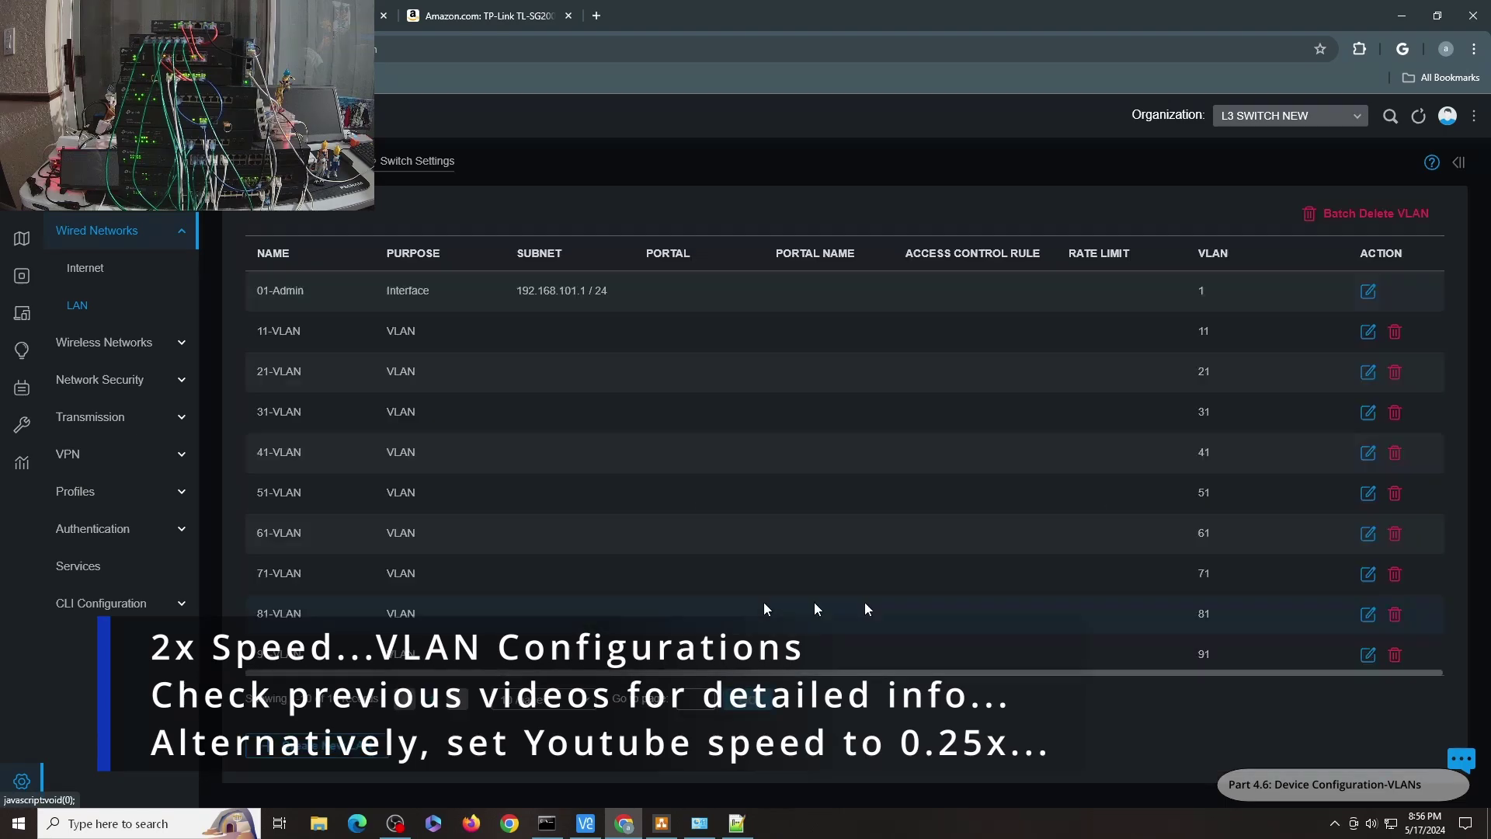
click(1368, 615)
click(347, 586)
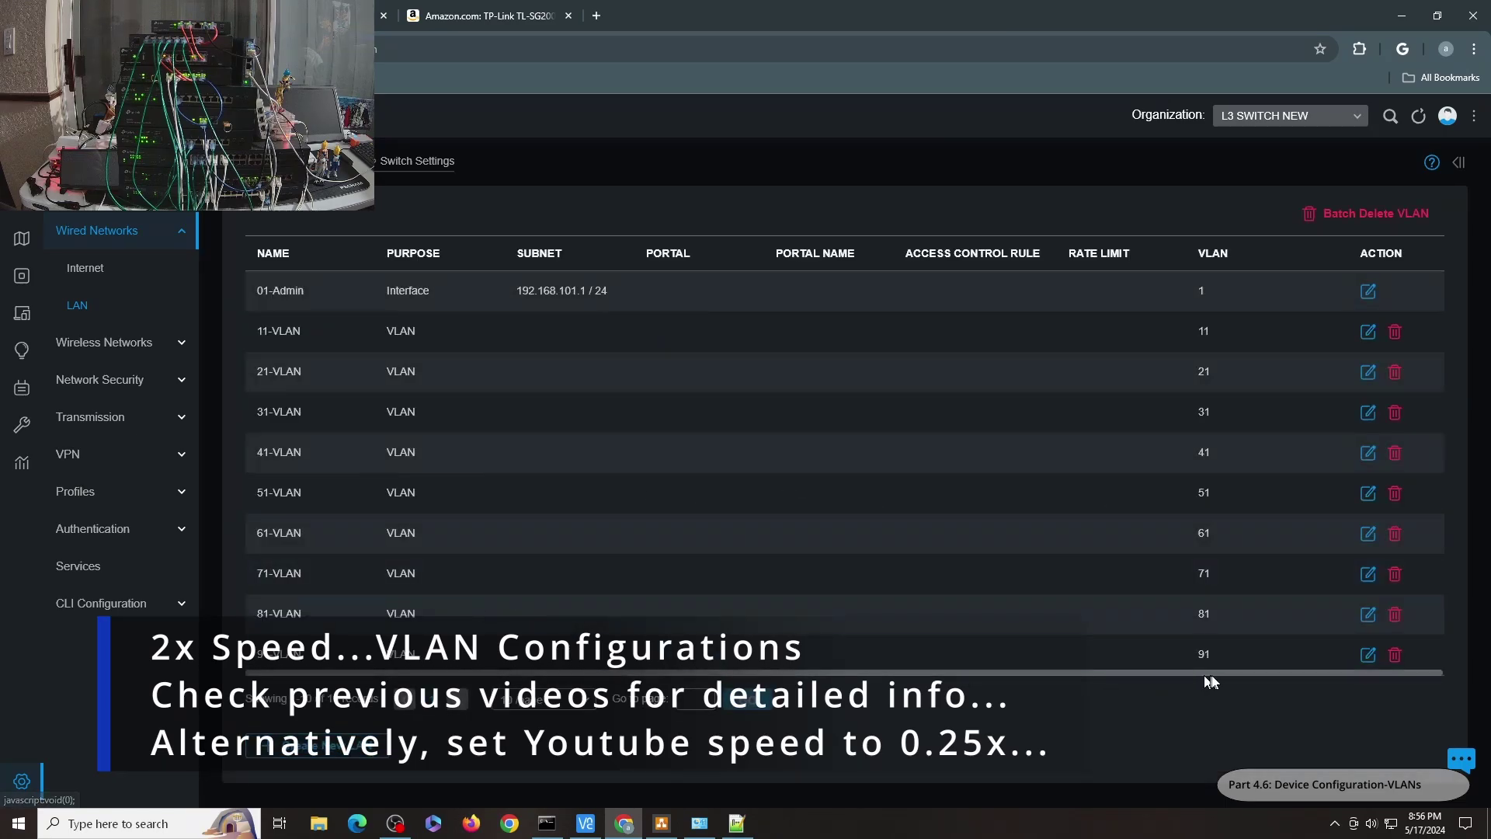
click(1368, 655)
click(347, 587)
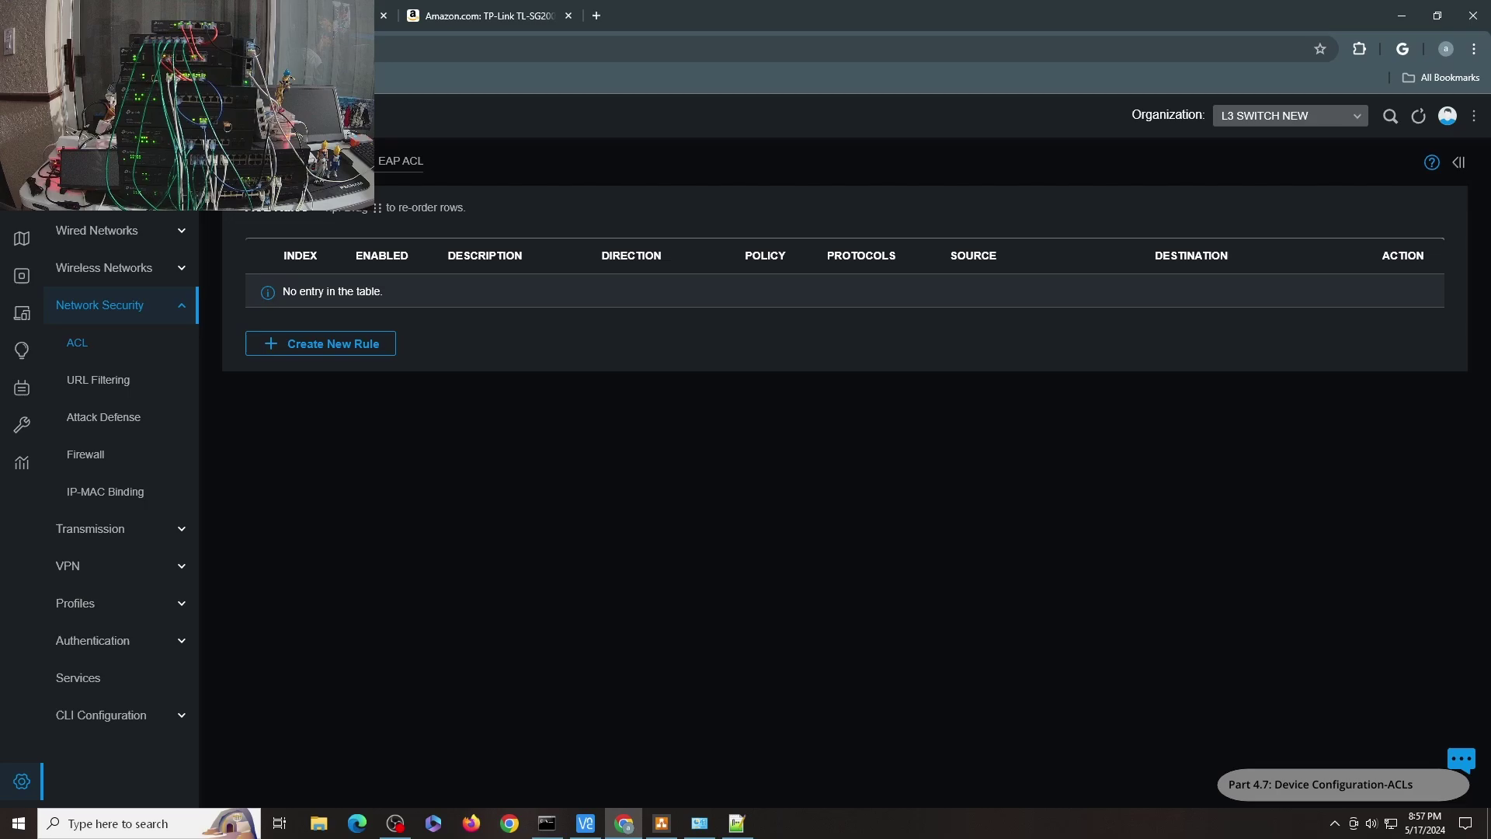
- Check the switch and EAP ACL rule lists
click(319, 161)
click(401, 161)
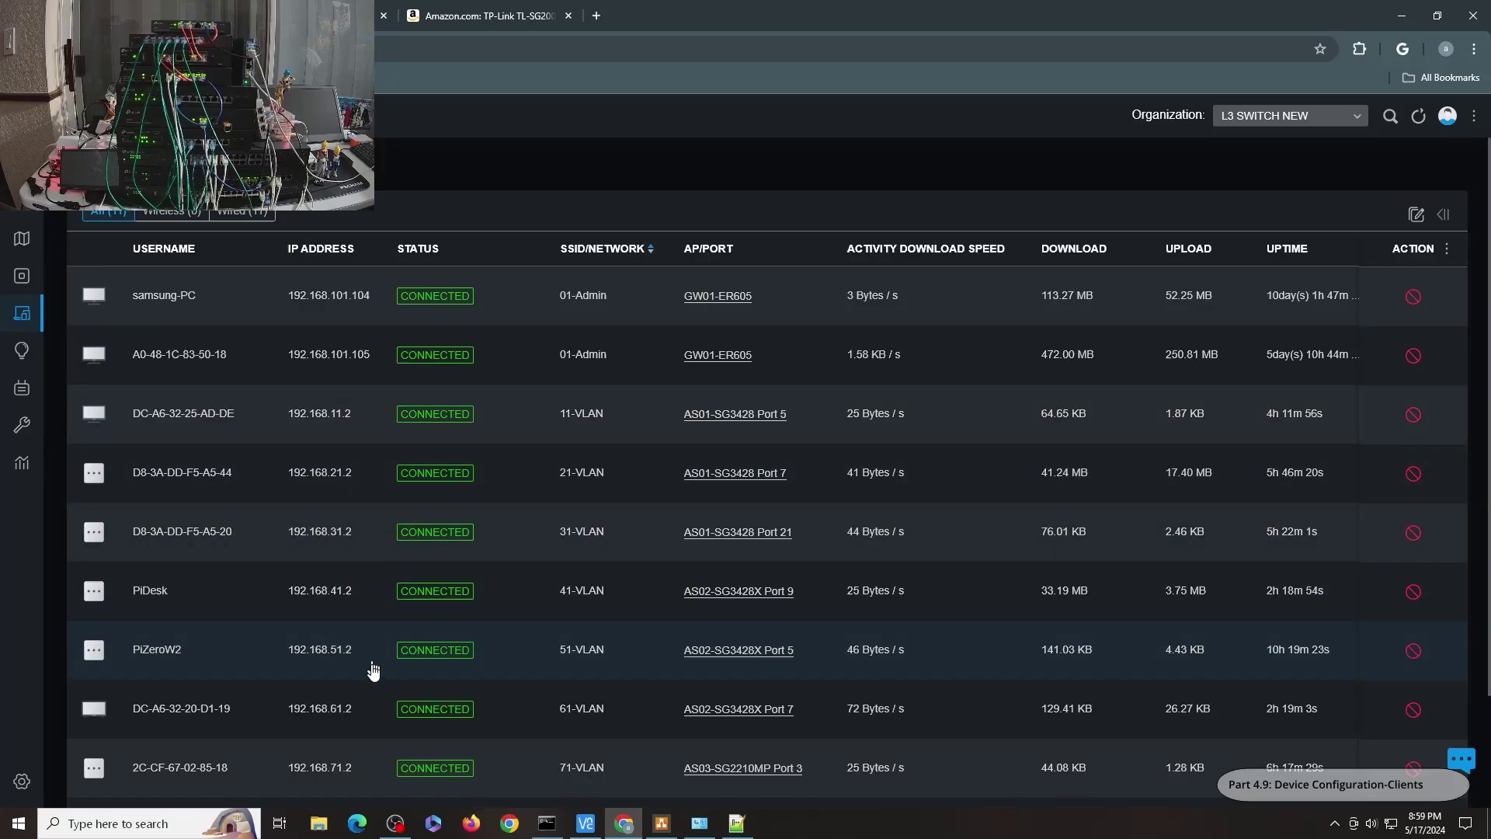
- Scroll the Clients table and view pages 2 and 1 to confirm clients on each VLAN
scroll(371, 672, down, 1)
scroll(384, 765, down, 1)
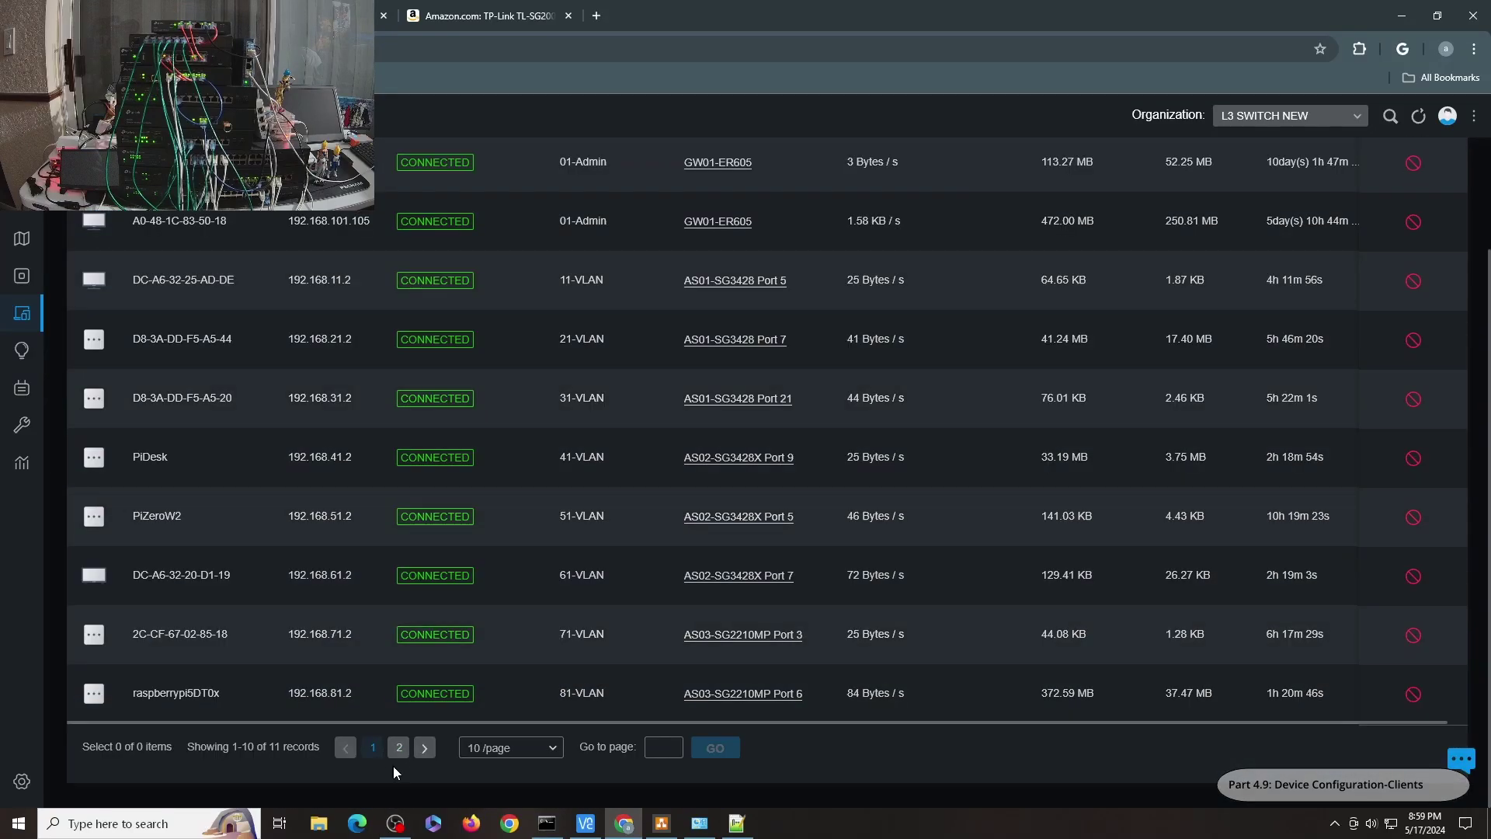
click(400, 749)
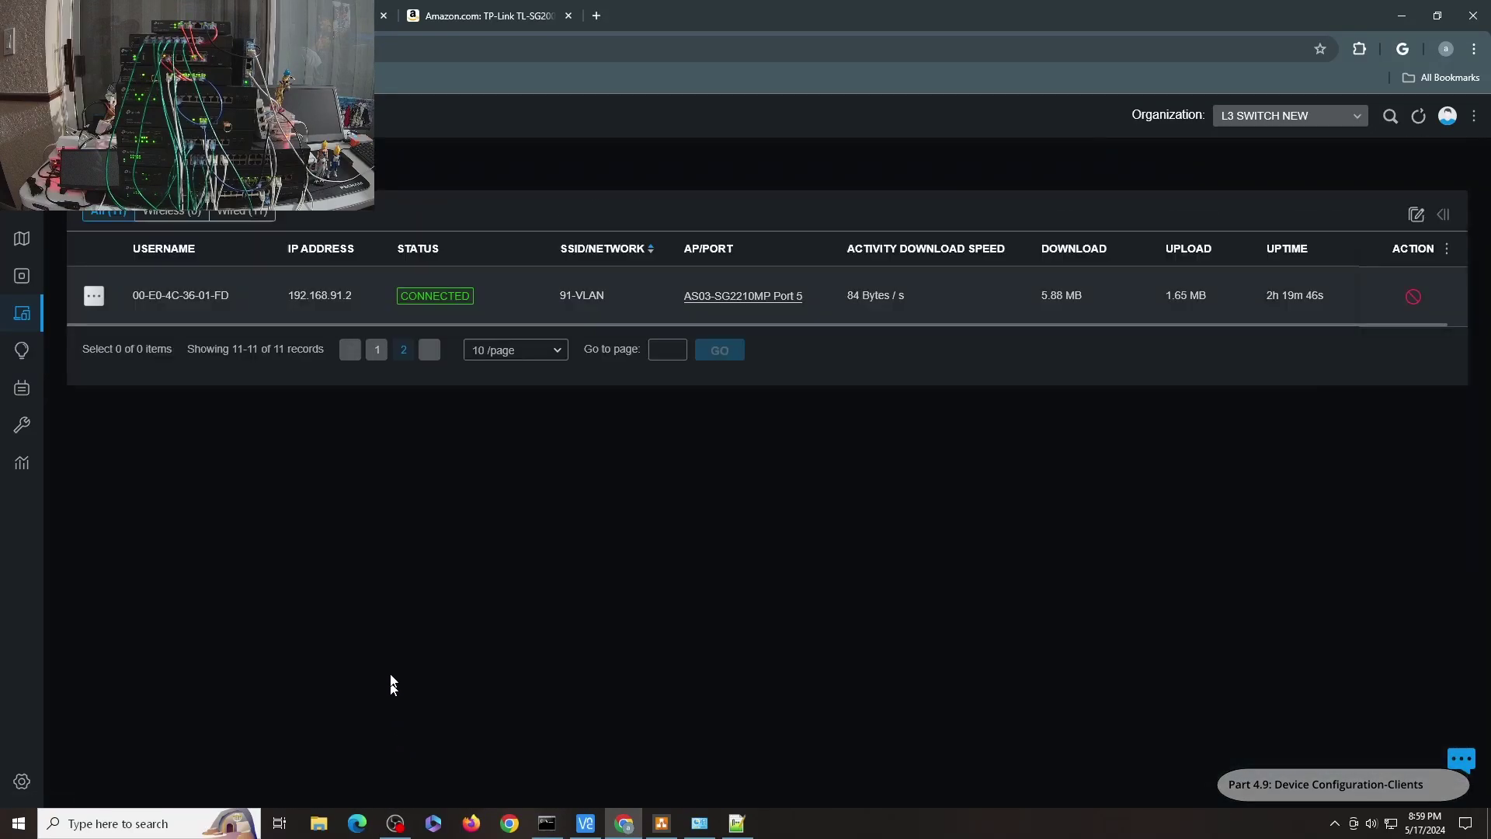
click(372, 330)
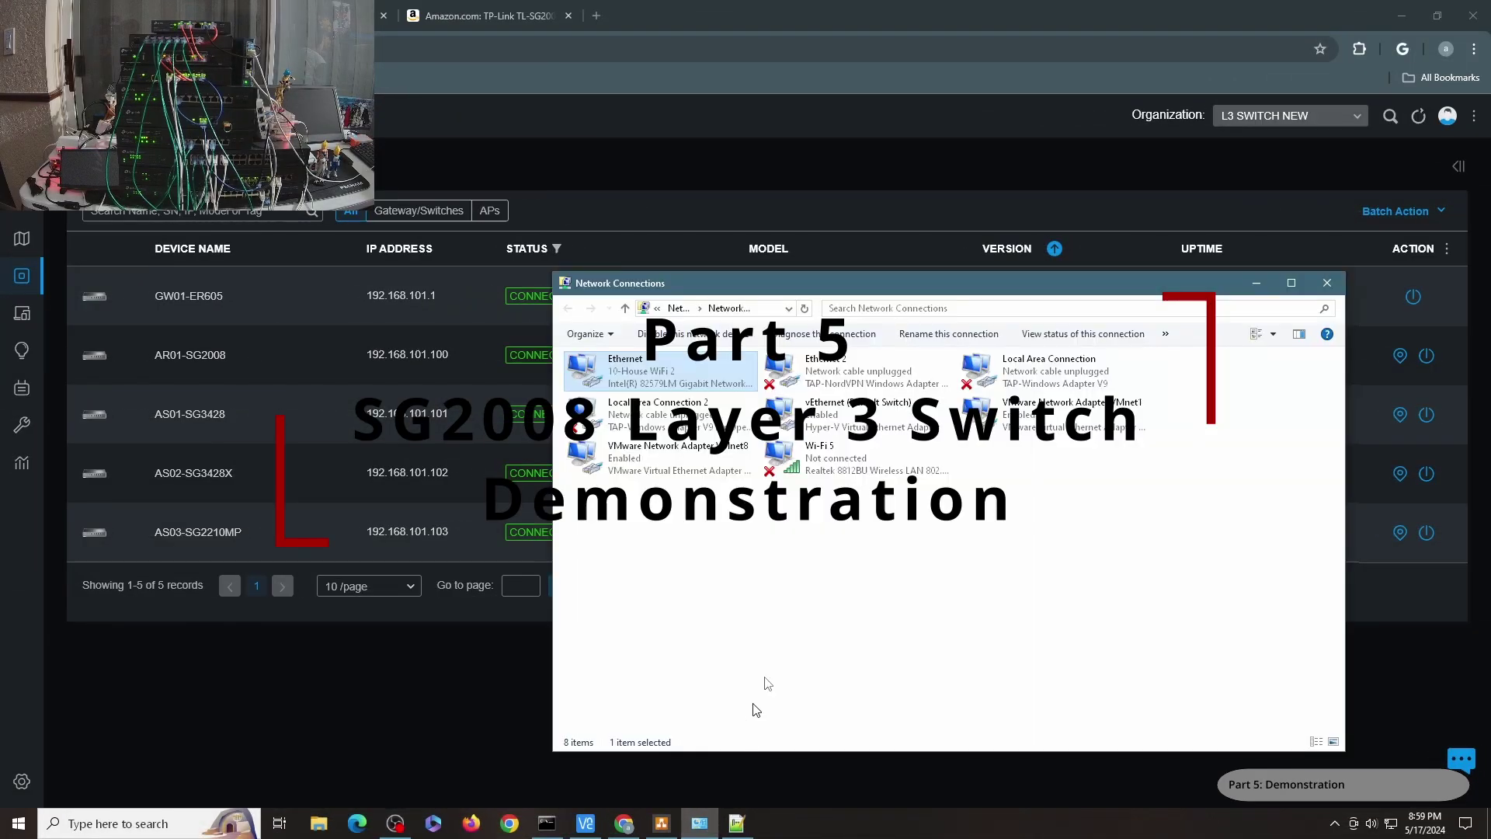
- Check the Ethernet adapter details show 192.168.101.105 and gateway 192.168.101.1, then return to Command Prompt
double_click(684, 378)
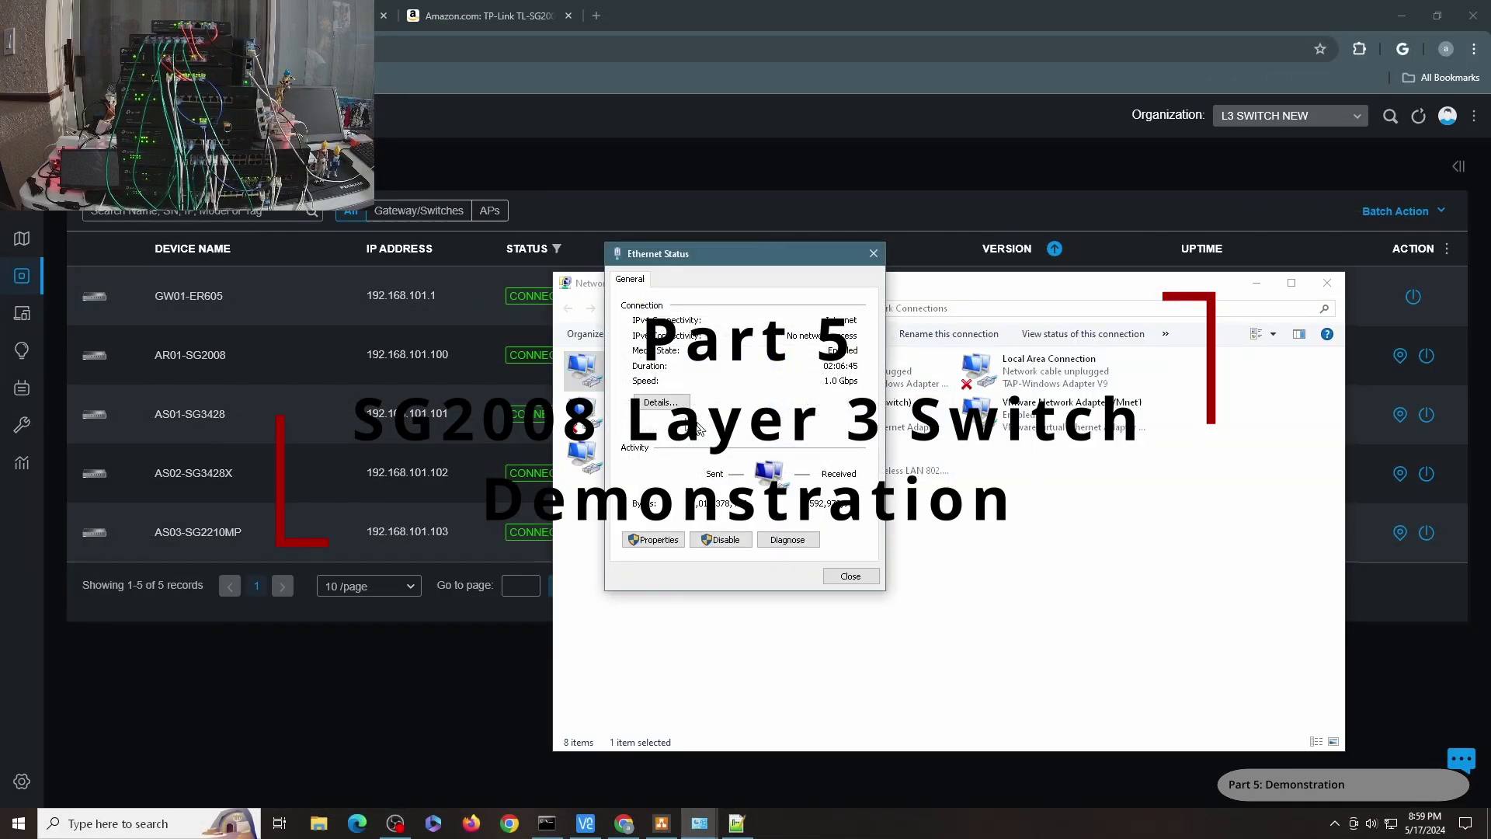
click(659, 404)
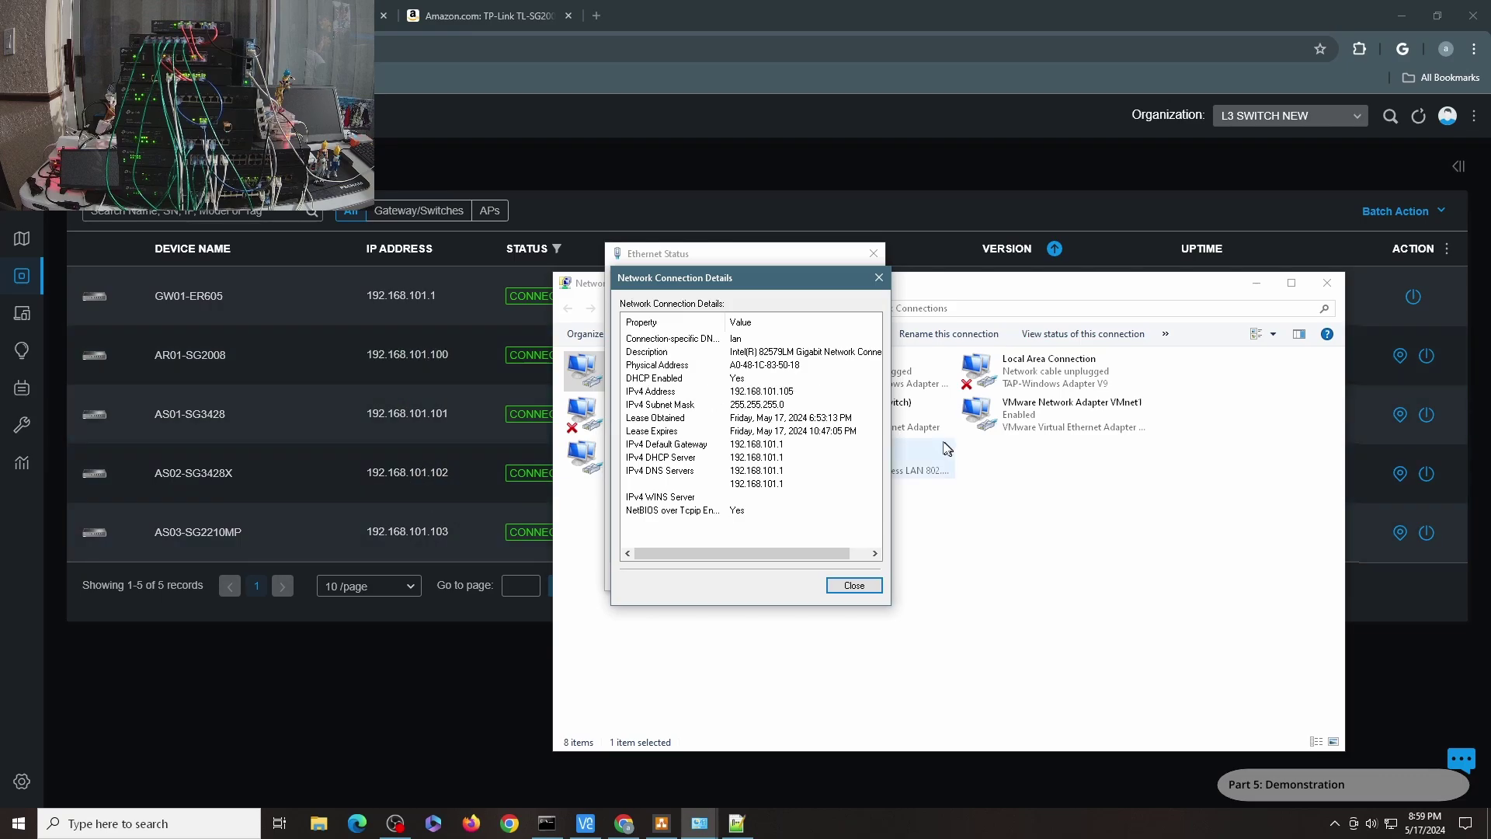
click(854, 585)
click(856, 590)
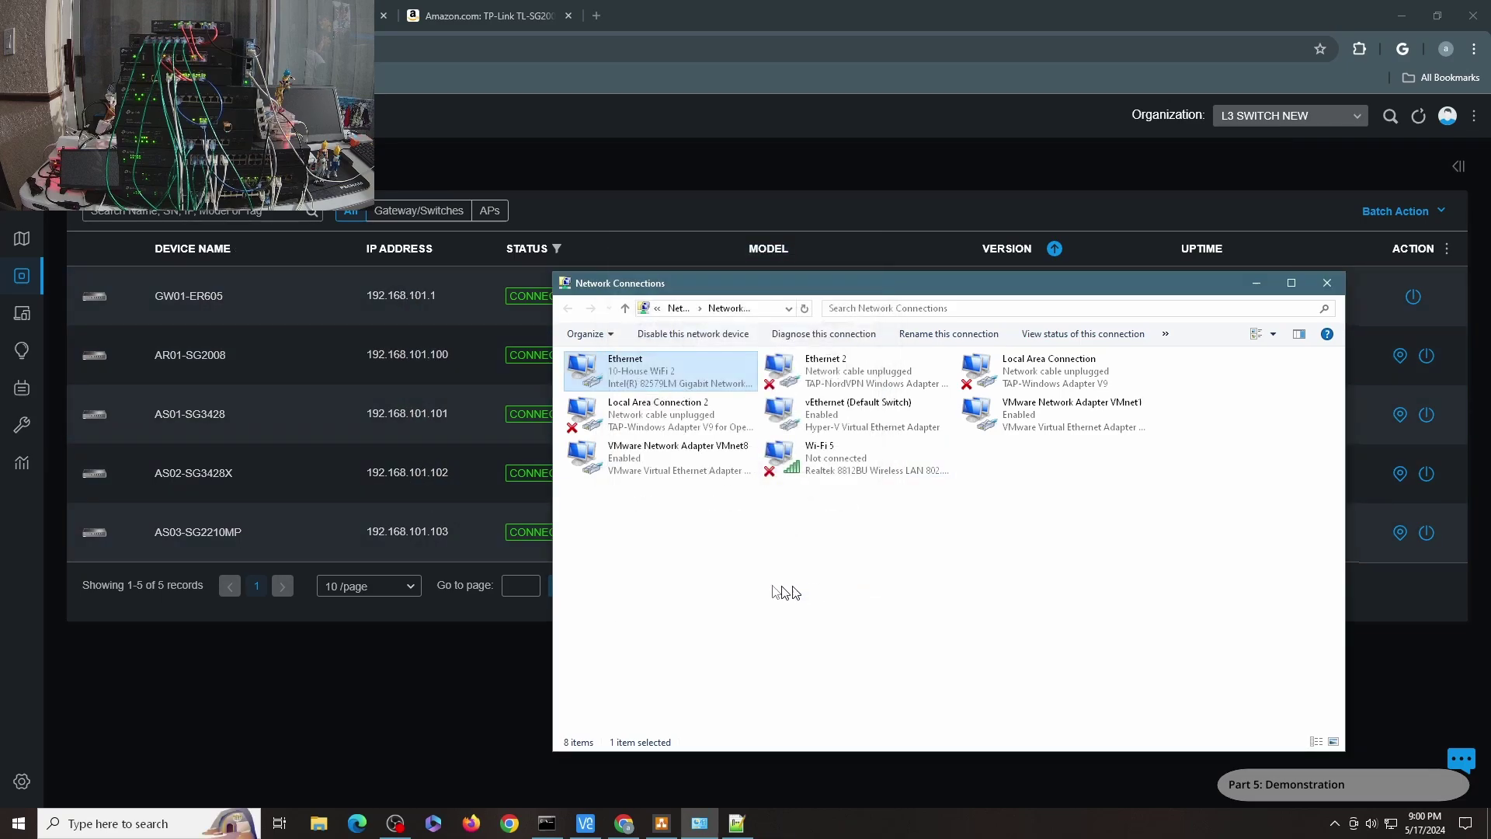
click(547, 822)
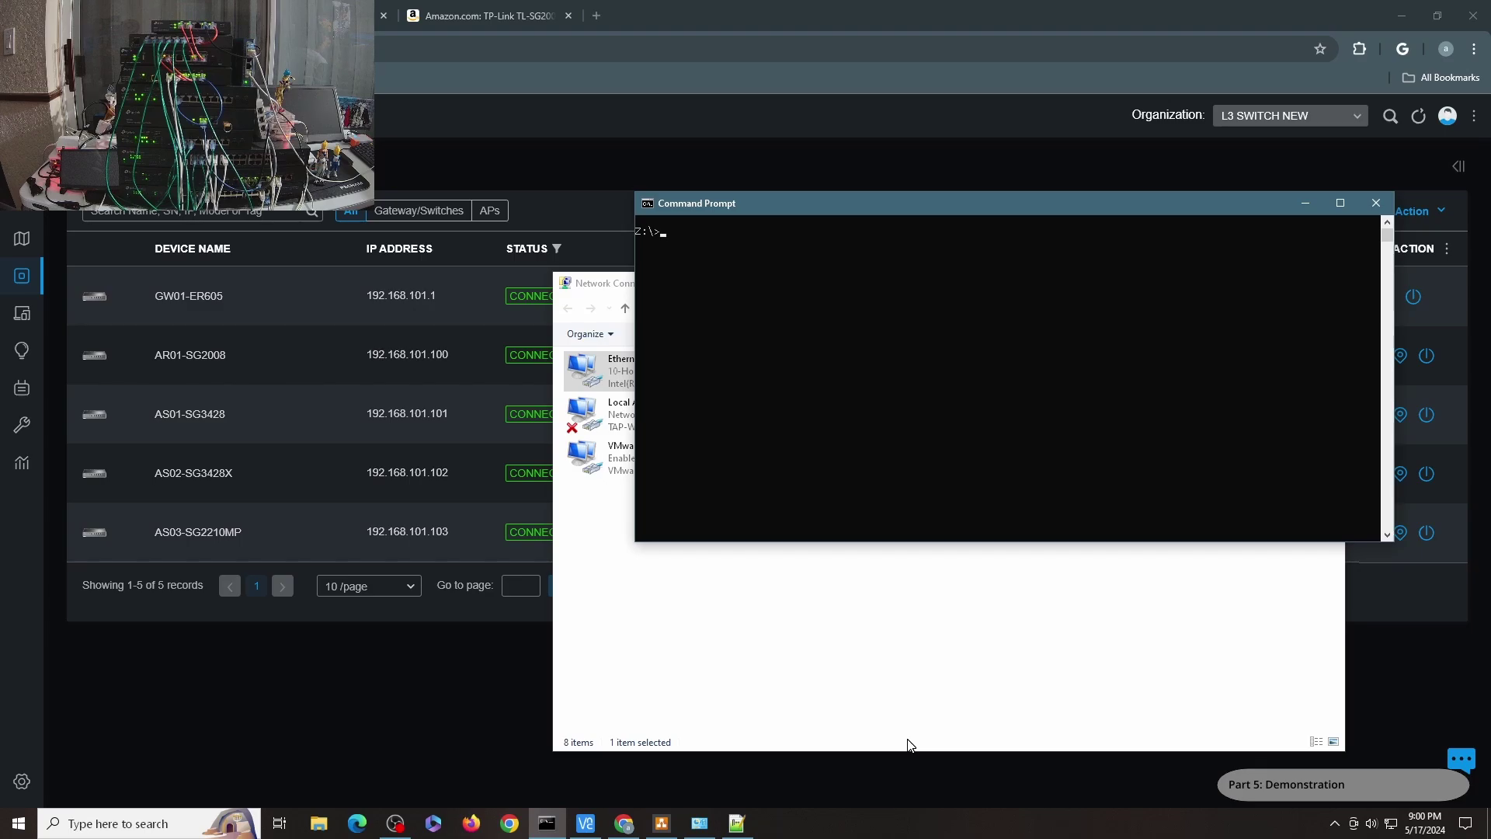
- Run the pinger script for all VLAN gateways, then pingloop for clients 192.168.11.2 through 192.168.91.2
text(inhe)
text(r)
key(Return)
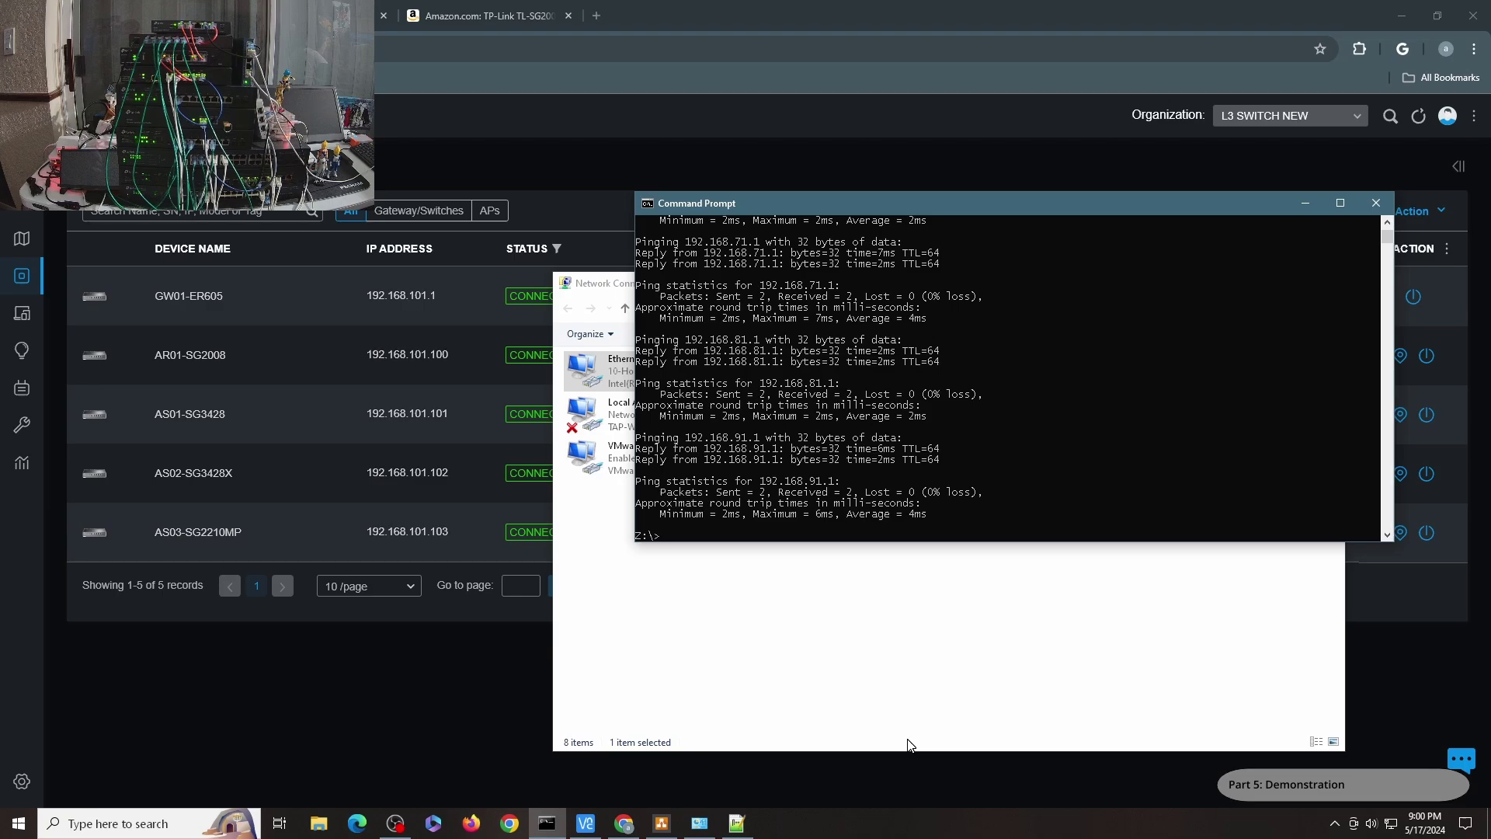
text(pingloop)
key(Return)
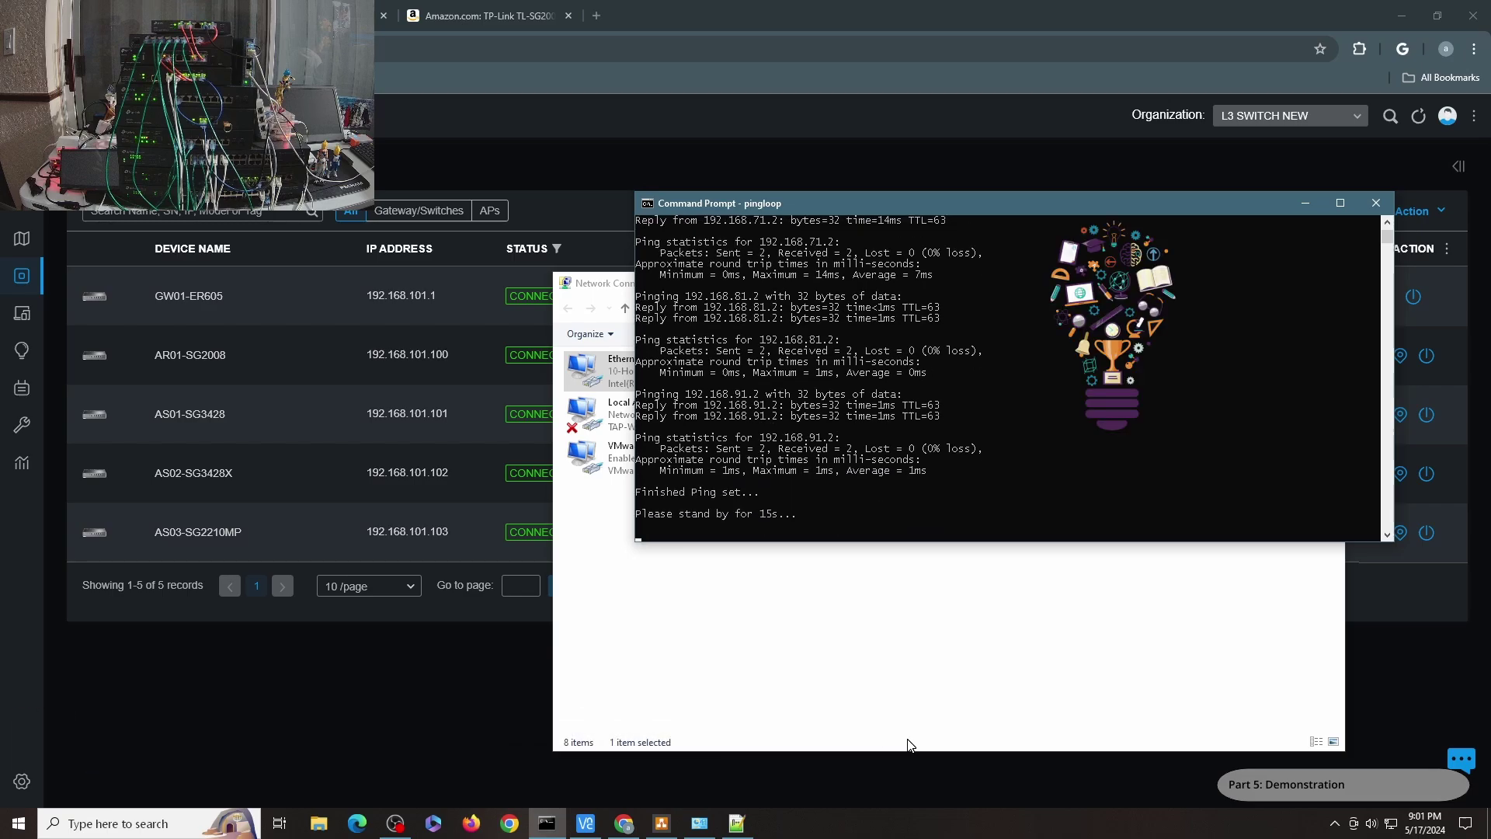
- End the pingloop batch job and run the trace script, reaching 192.168.11.1 via 192.168.101.1
key(ctrl+c)
text(y)
key(Return)
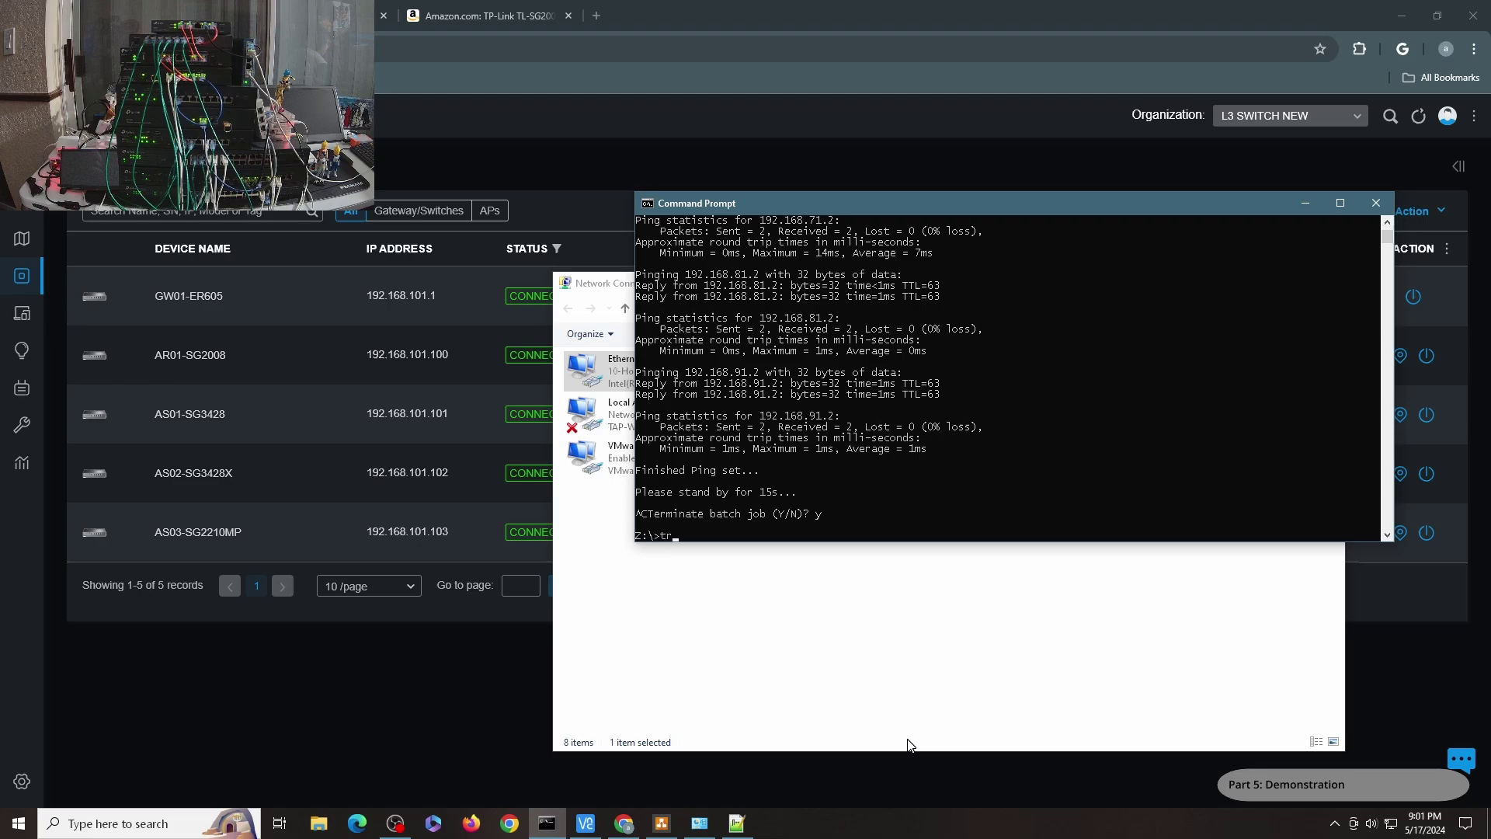
text(trace)
key(Return)
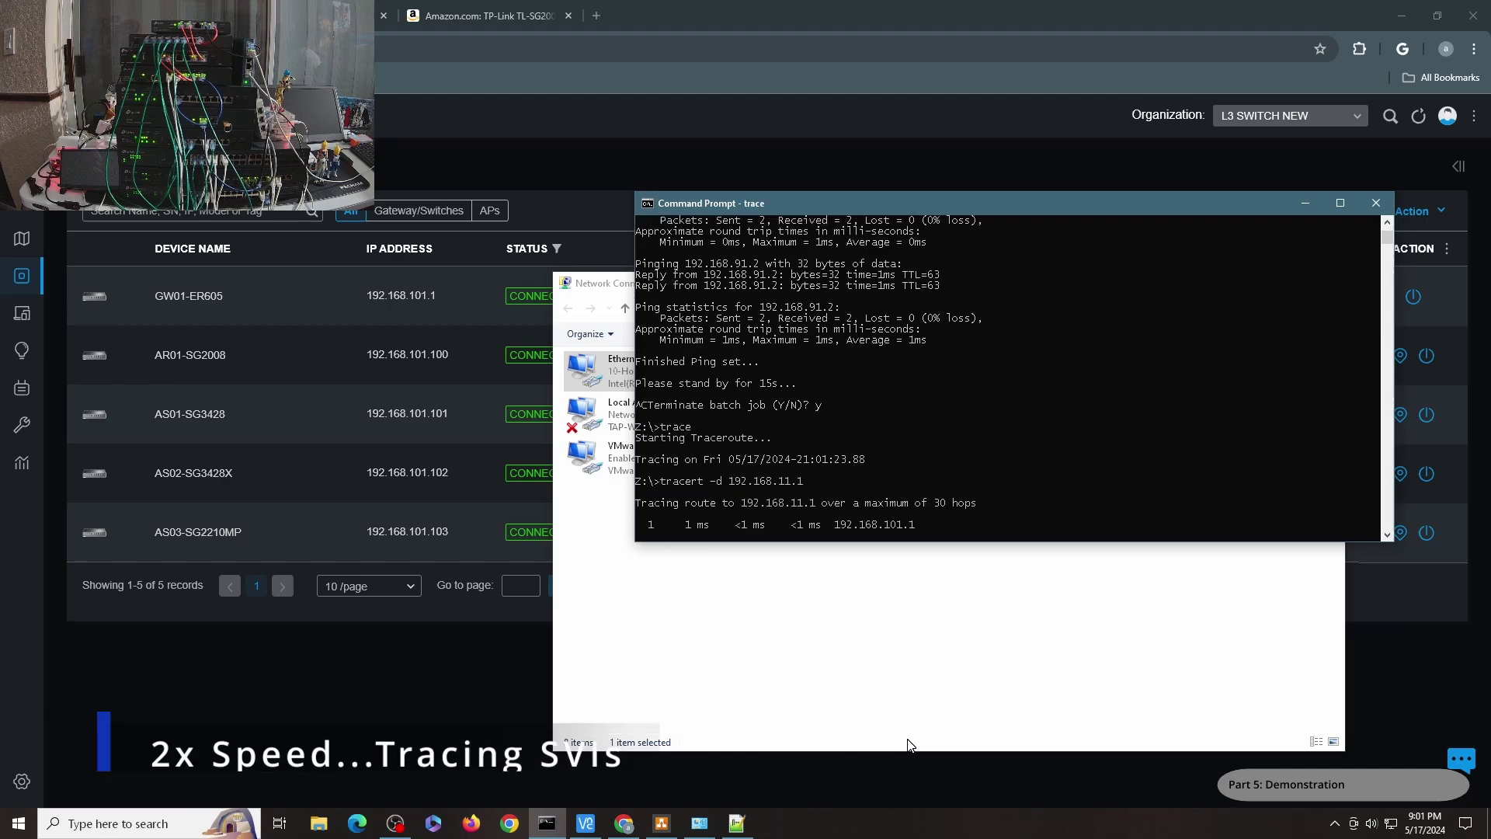